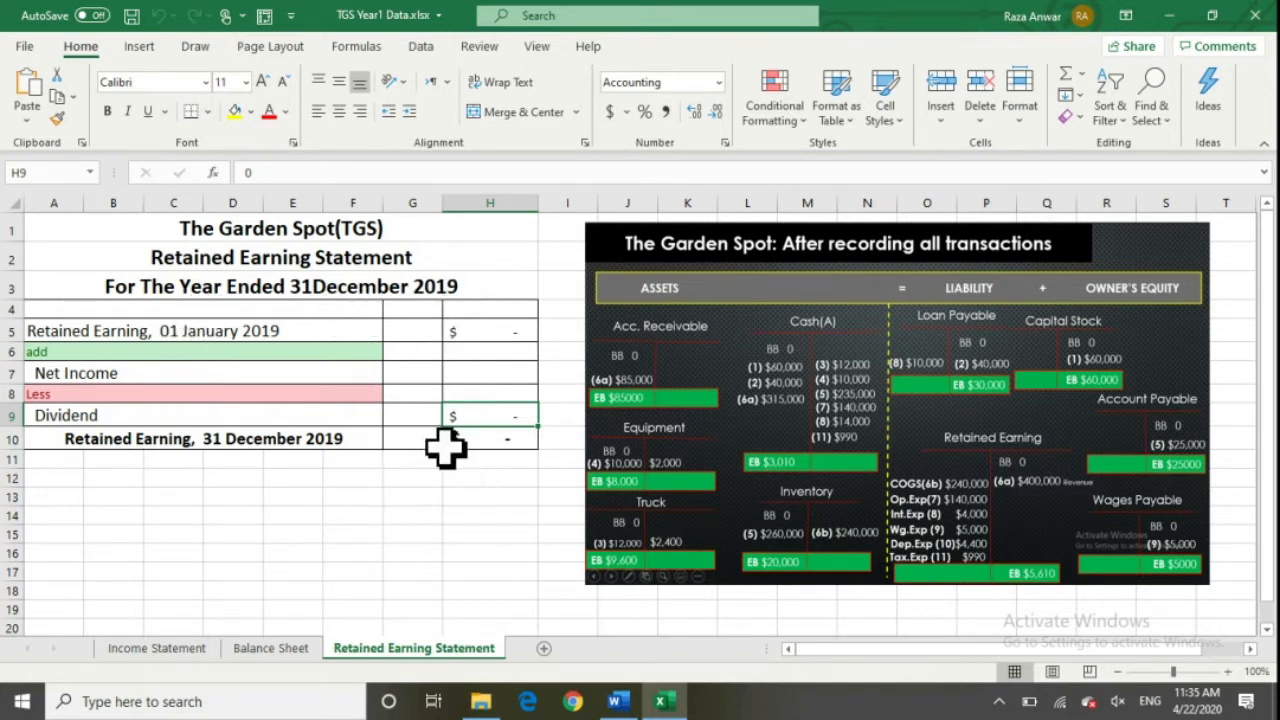
Examine the Retained Earning Statement lines, the Income Statement's net income and the Balance Sheet's retained earning entry
click(177, 323)
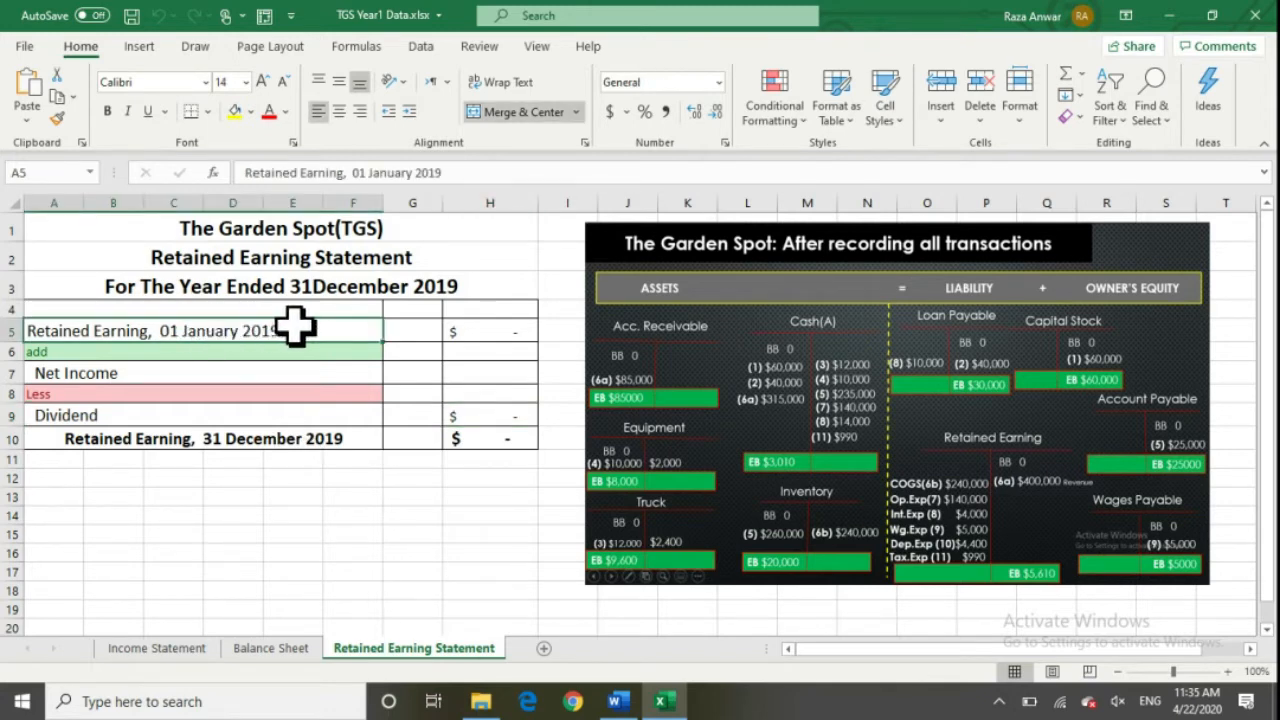
click(485, 325)
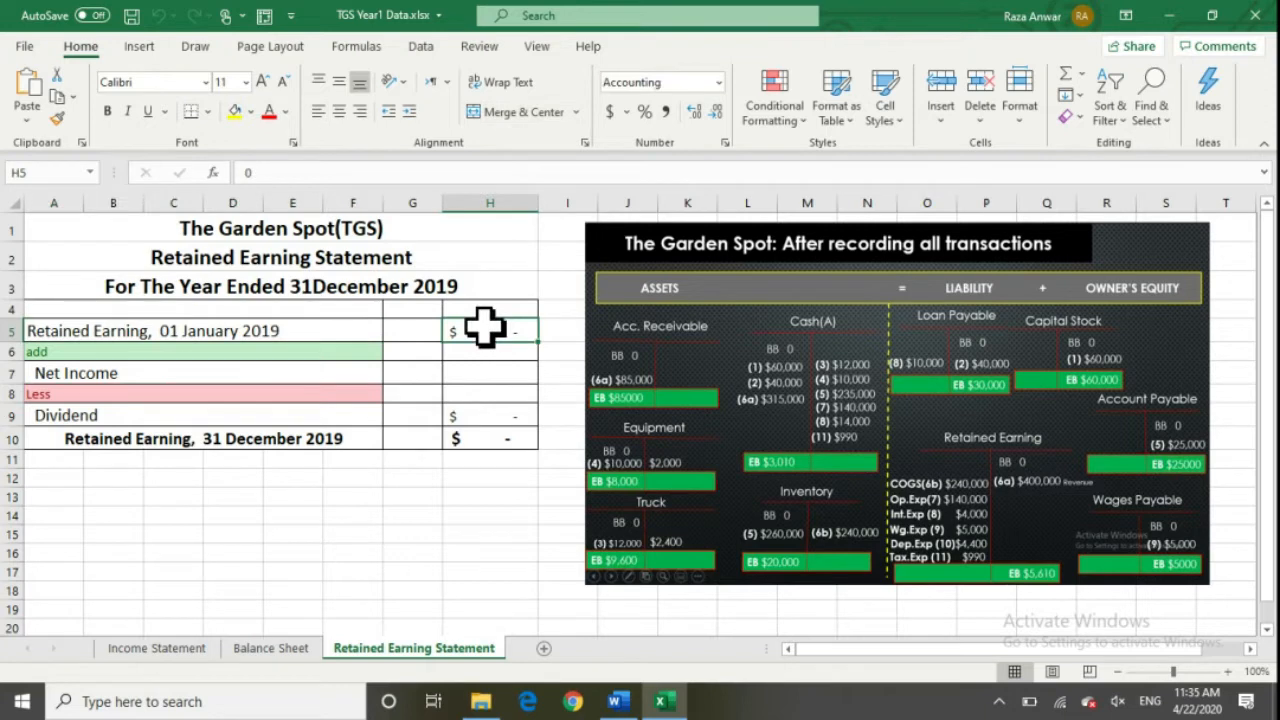
click(360, 371)
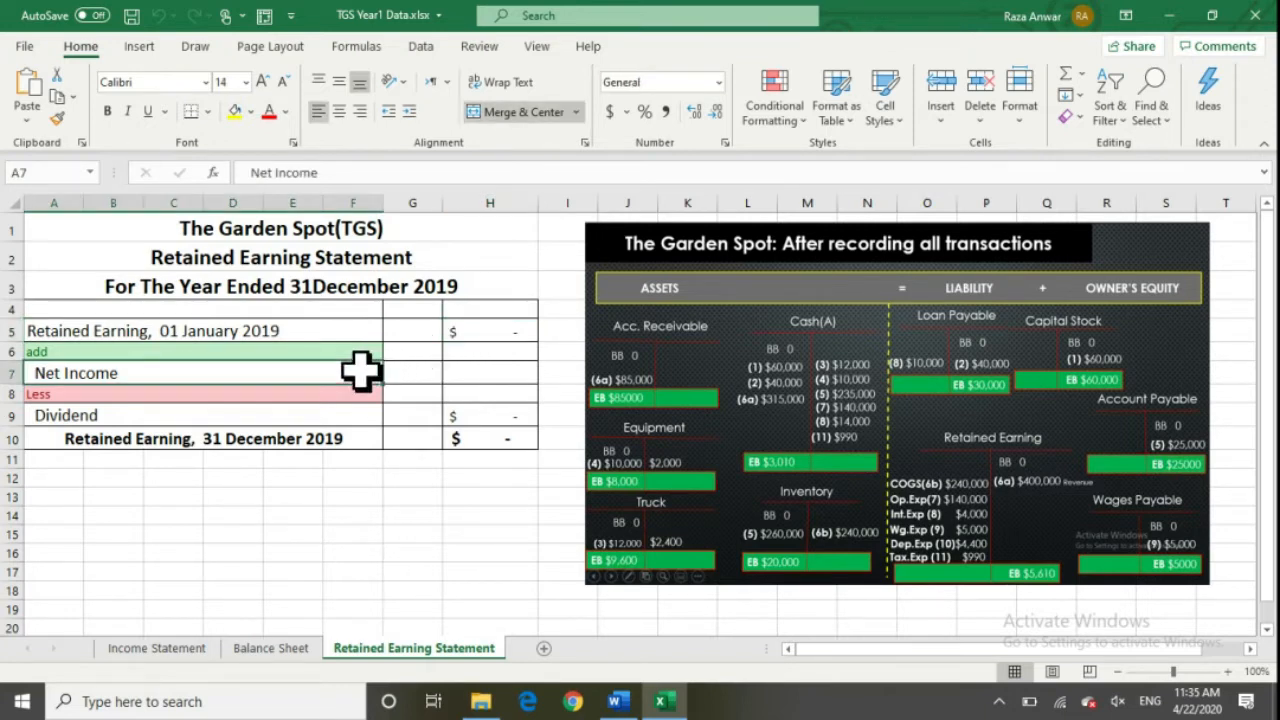
click(170, 650)
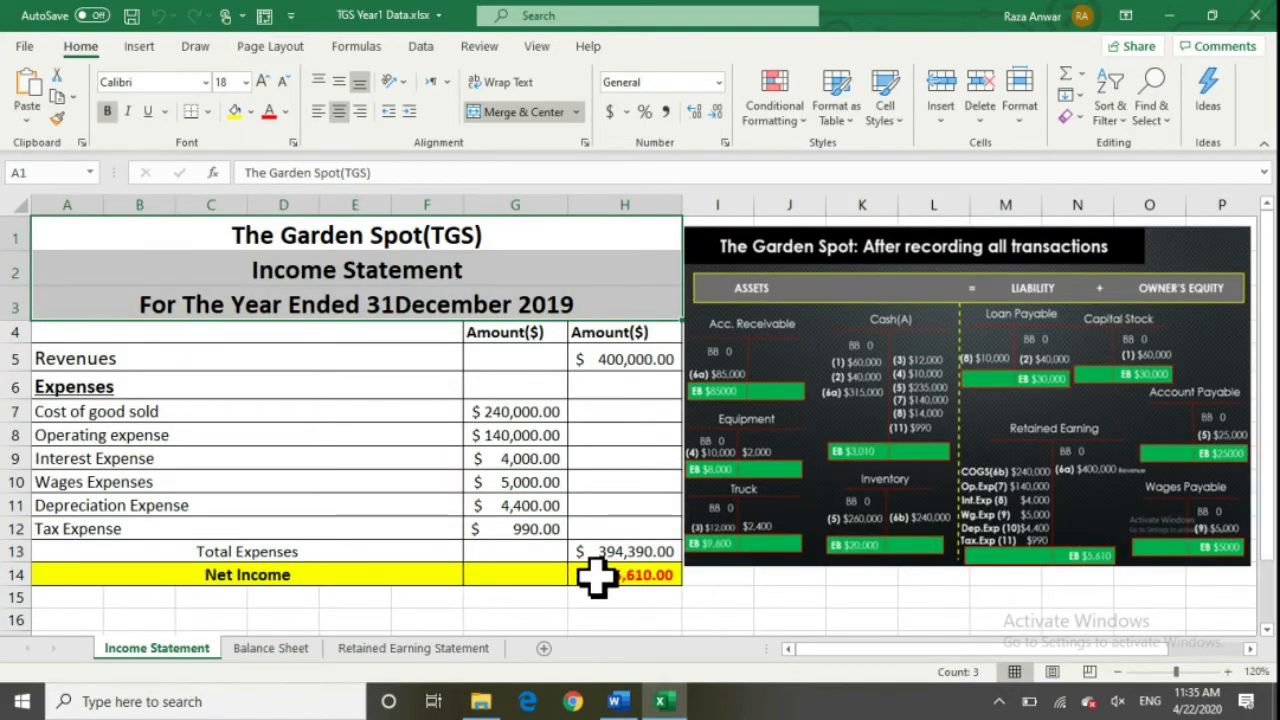
click(443, 650)
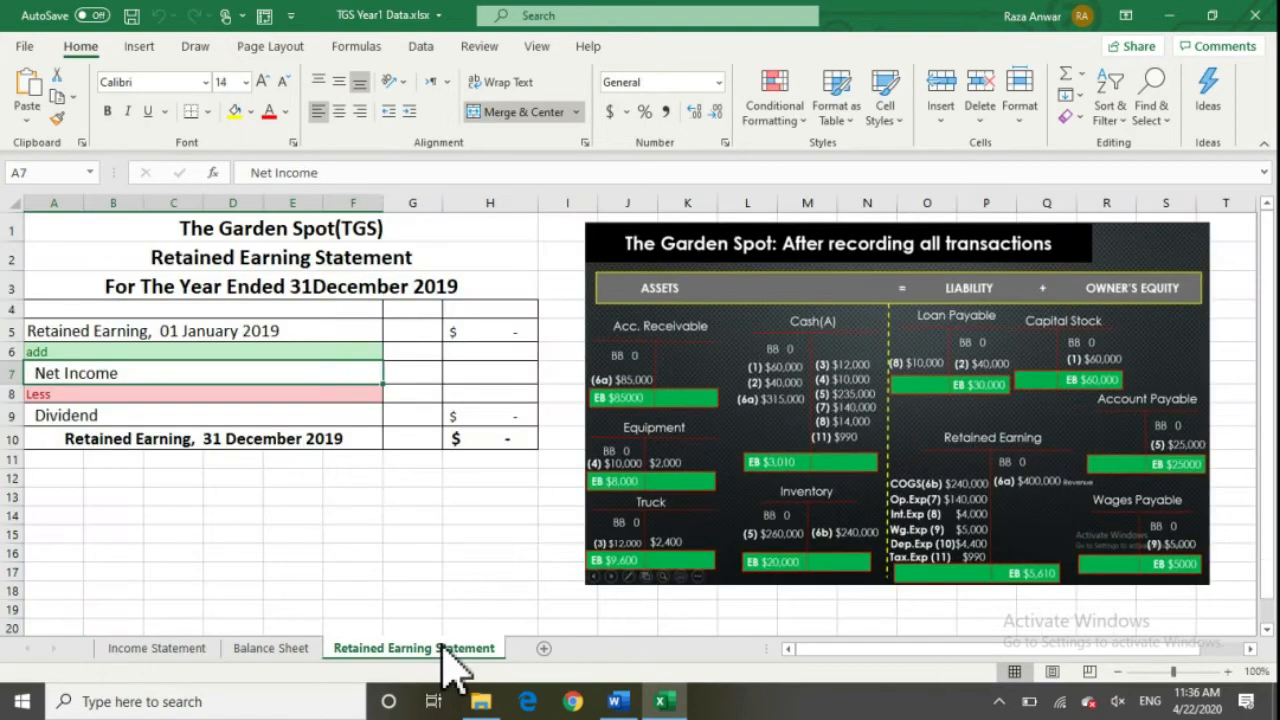
click(472, 376)
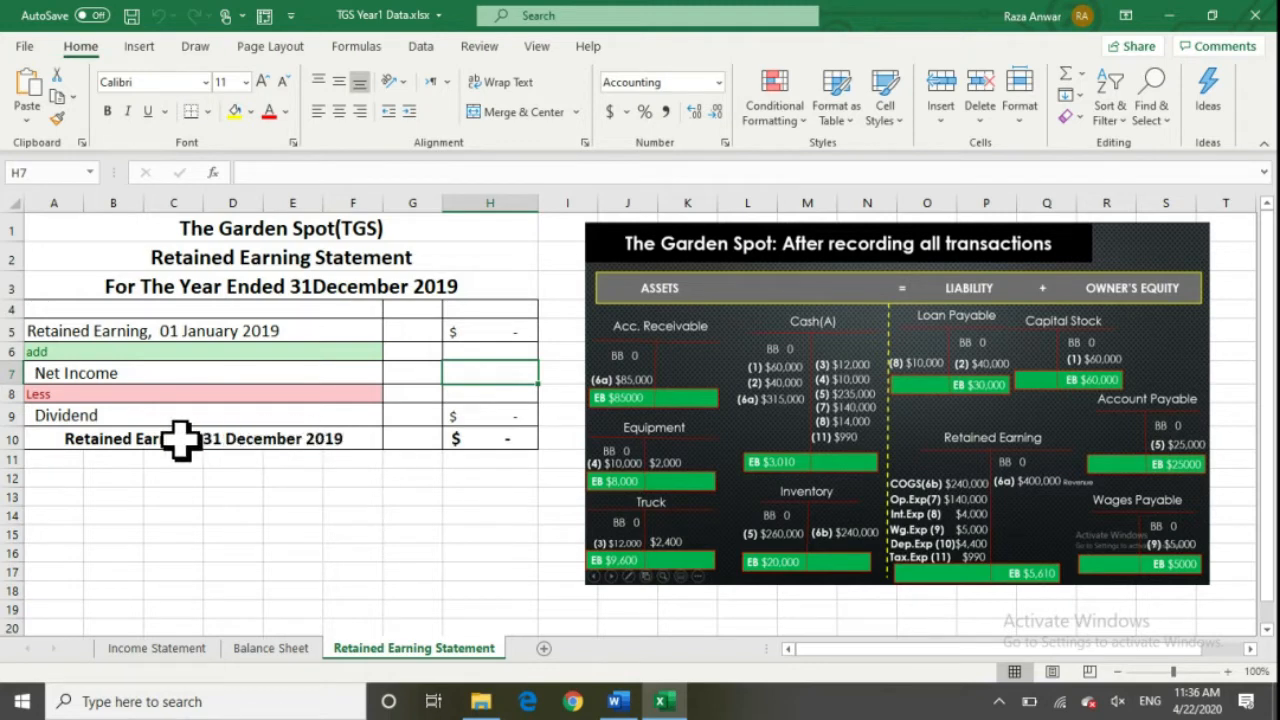
click(483, 438)
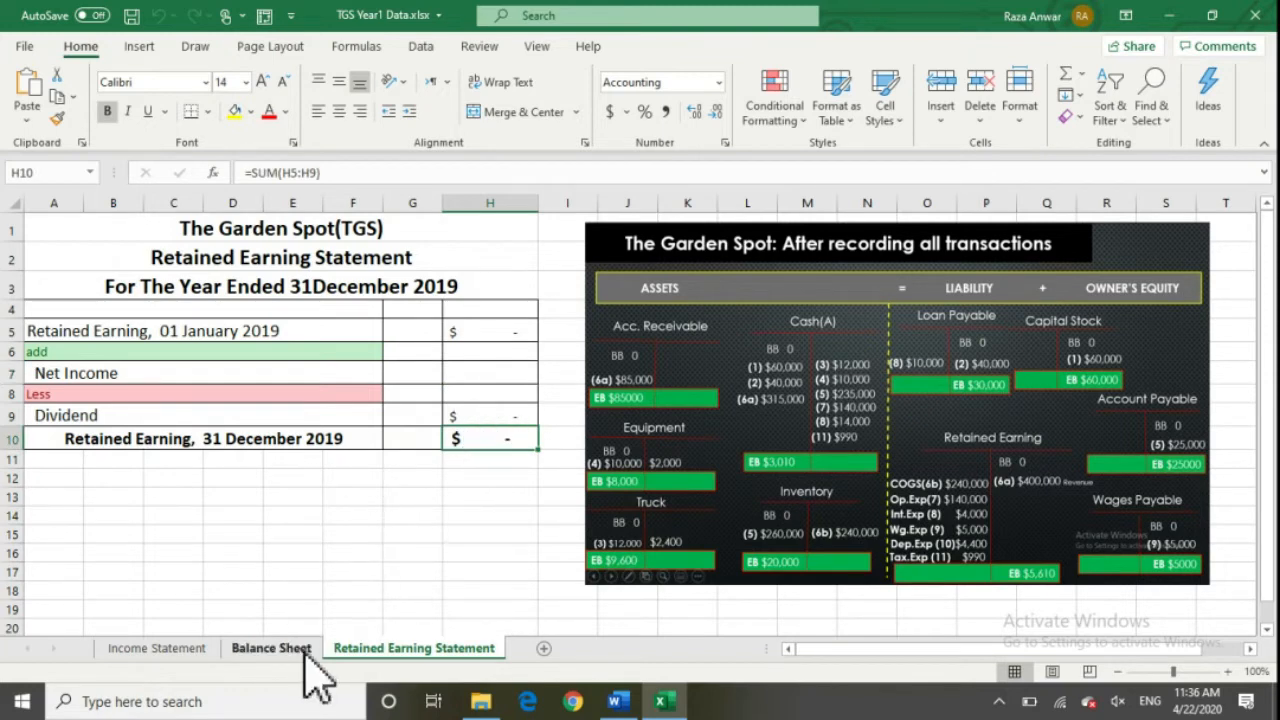
click(272, 648)
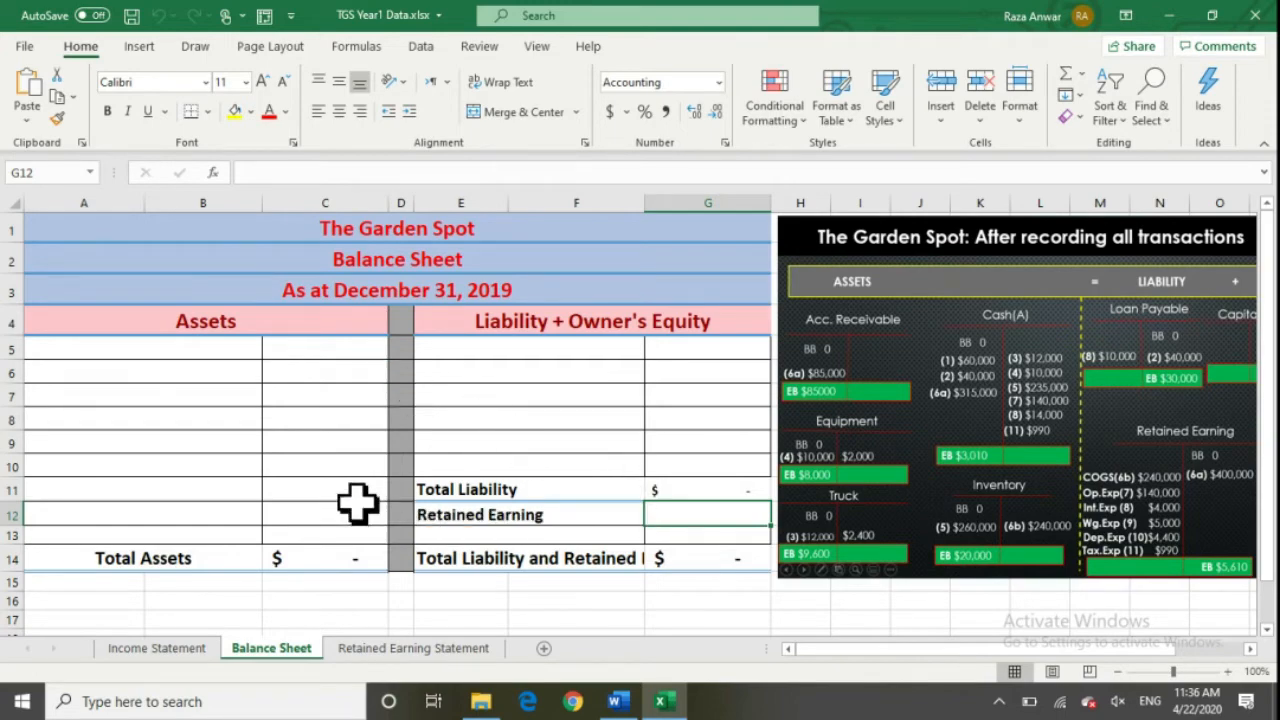
click(405, 648)
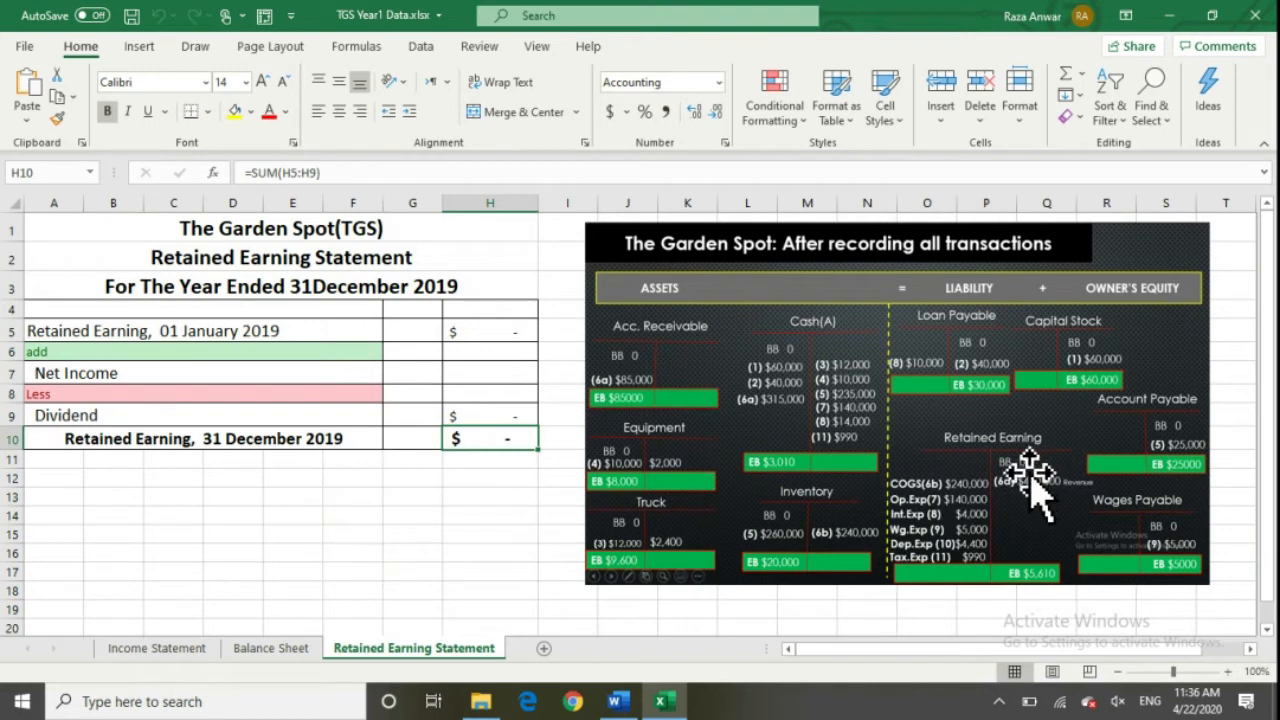
Enter 0 as the 01 January 2019 retained earning in H5 of the Retained Earning Statement
click(523, 324)
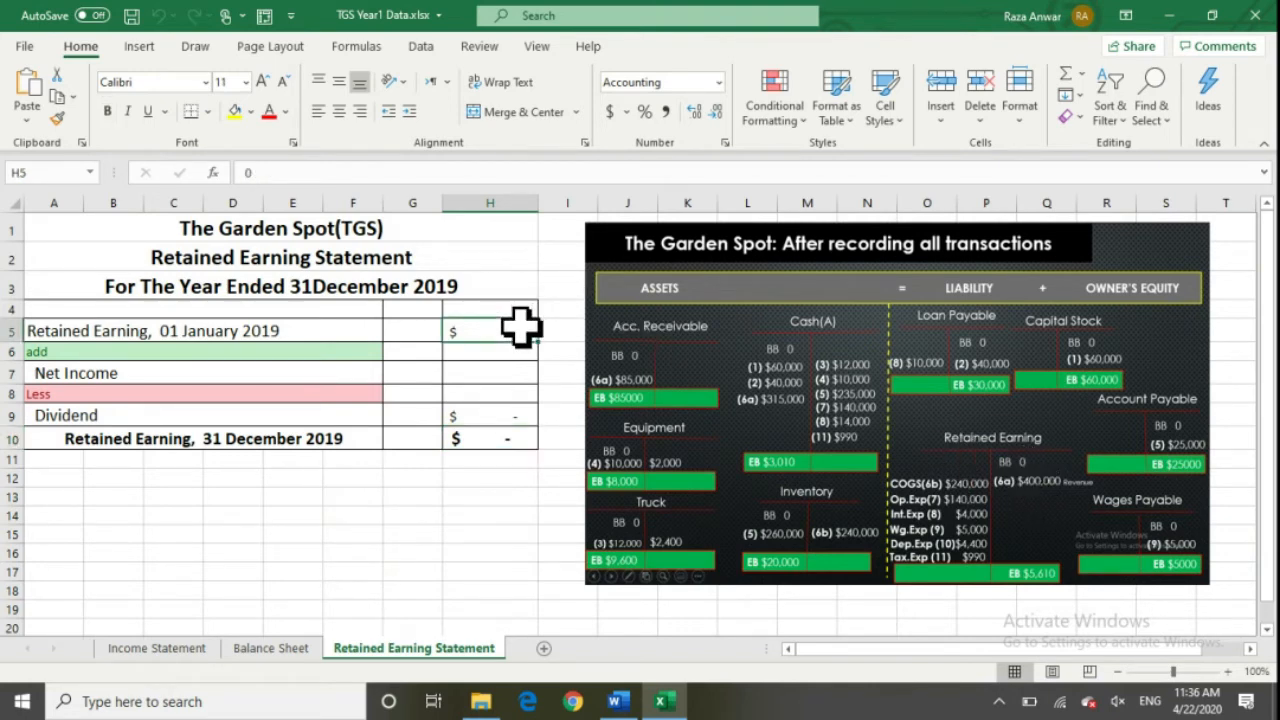
text(0)
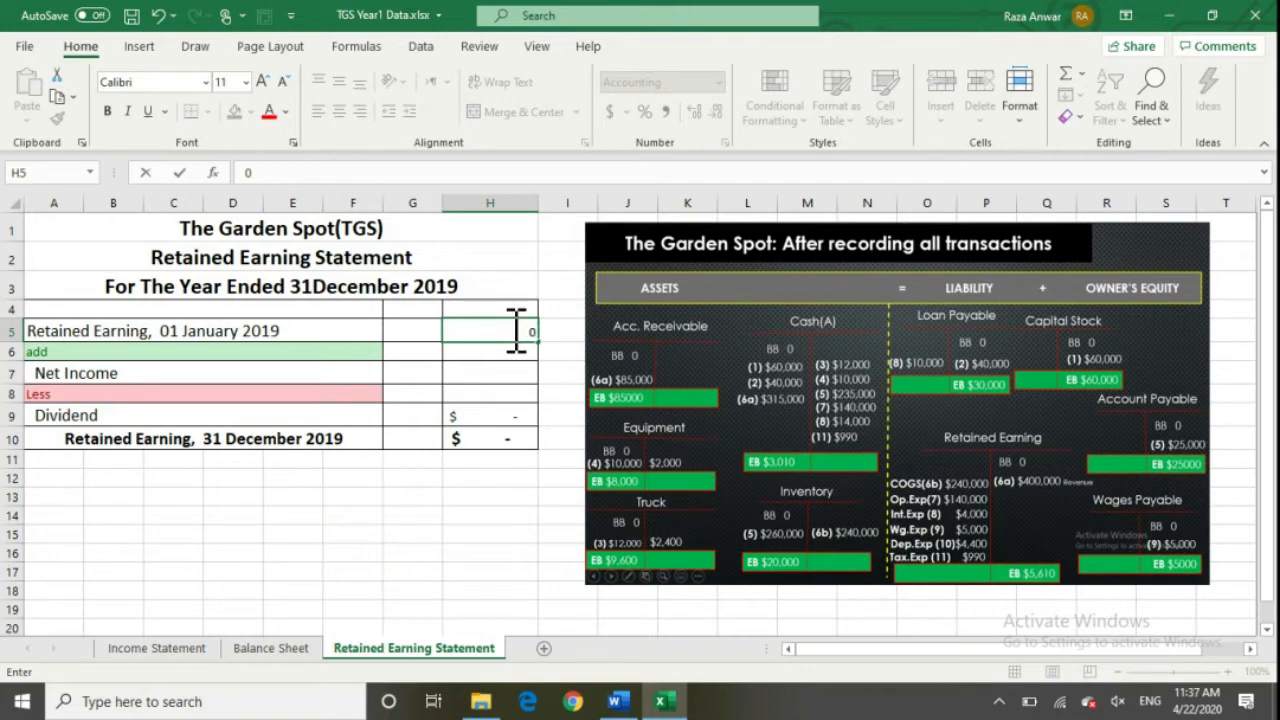
key(Return)
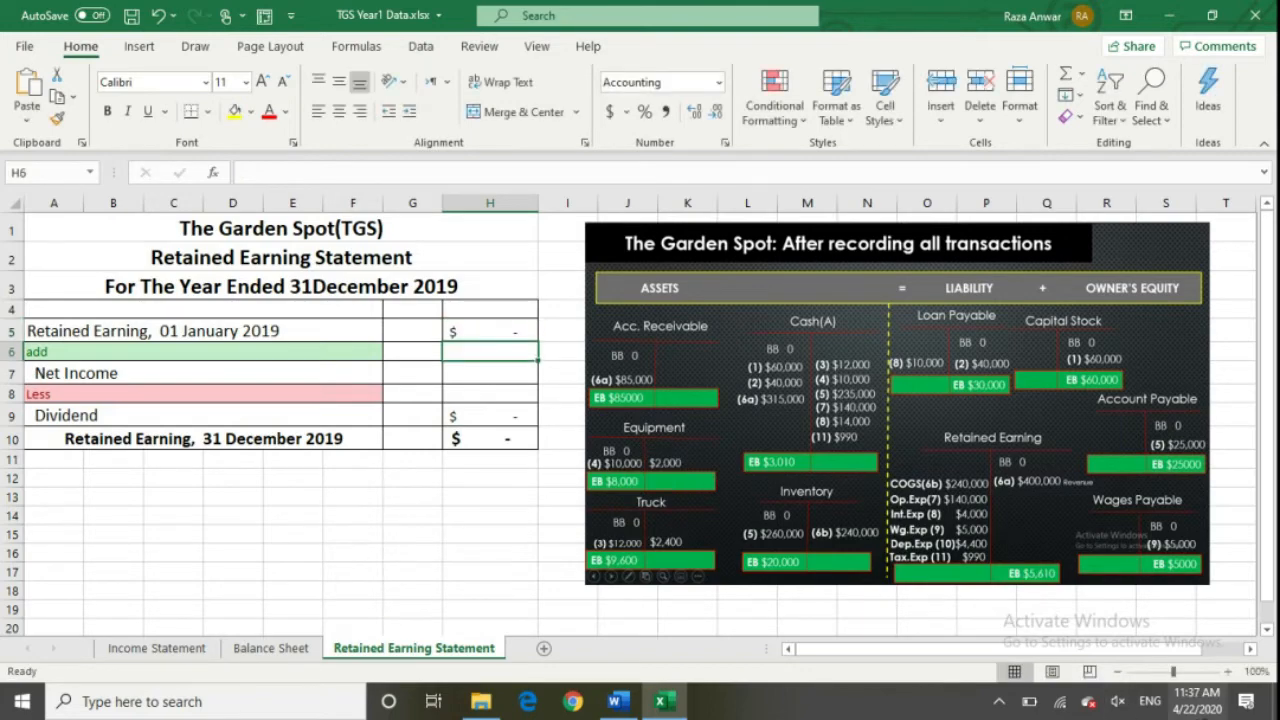
click(1230, 672)
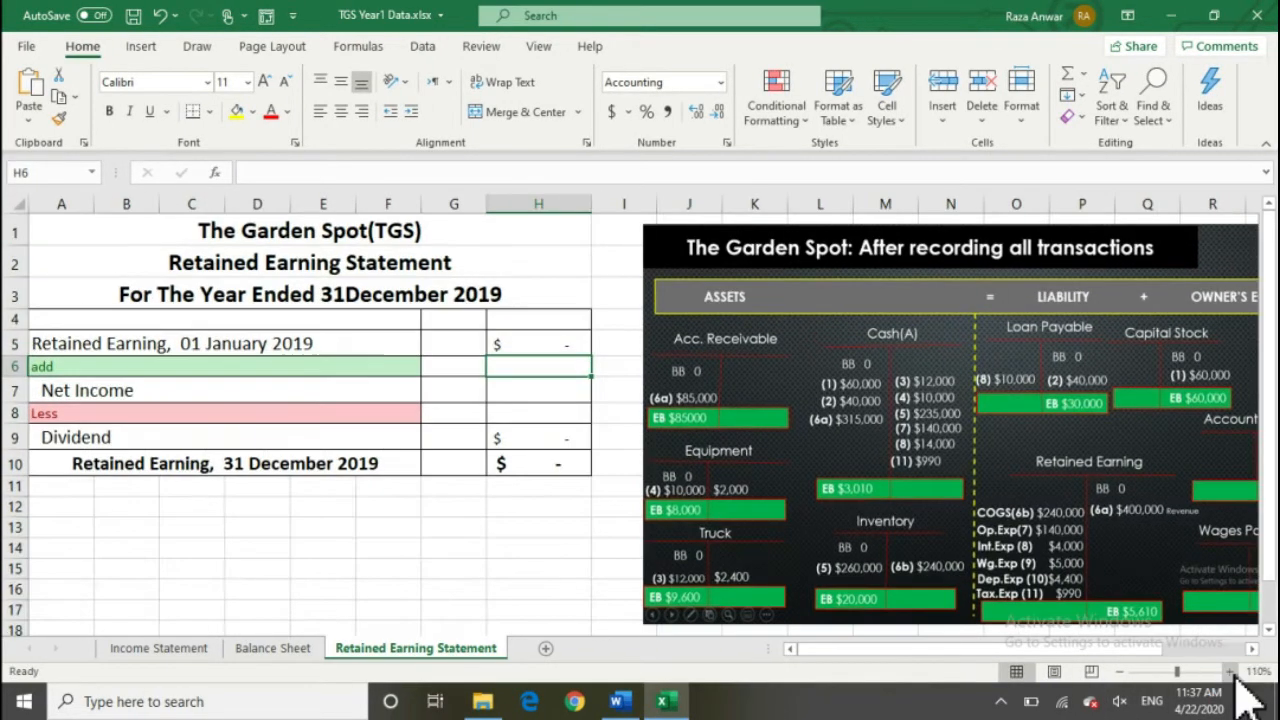
click(556, 345)
double_click(557, 345)
key(Return)
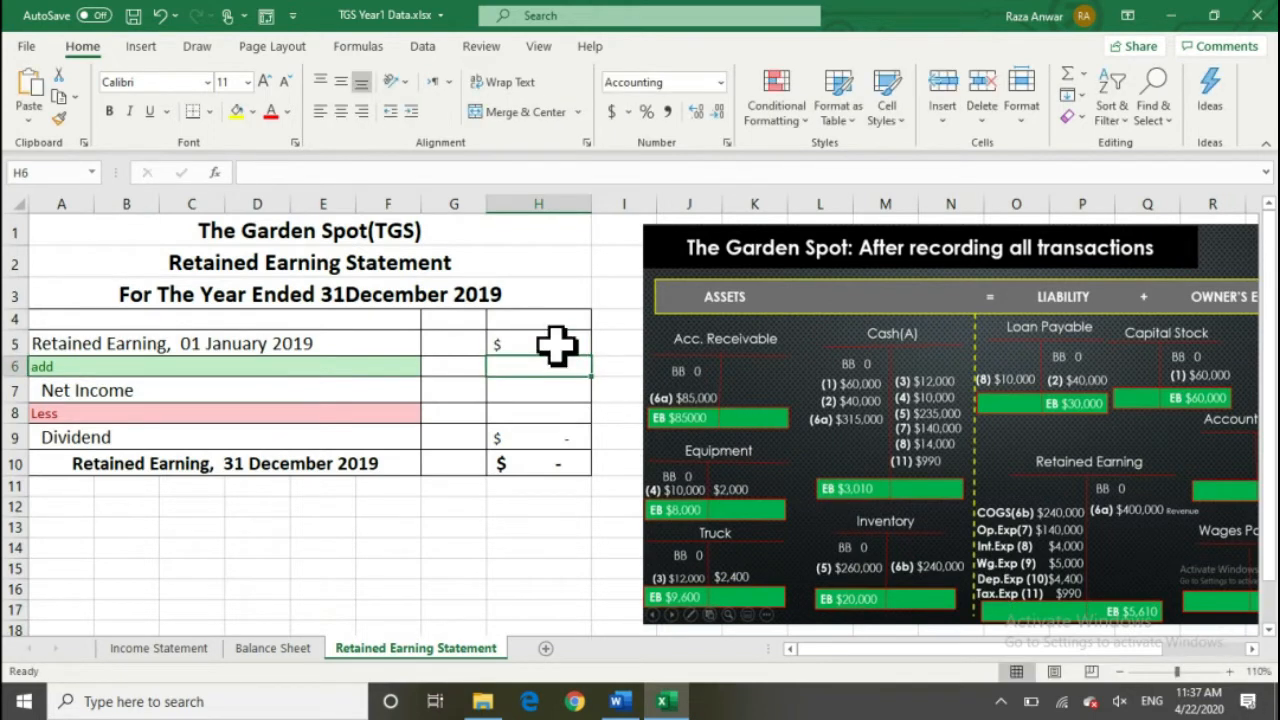
Link Net Income in H7 of the Retained Earning Statement to the Income Statement's net income with ='Income Statement'!H14
click(556, 392)
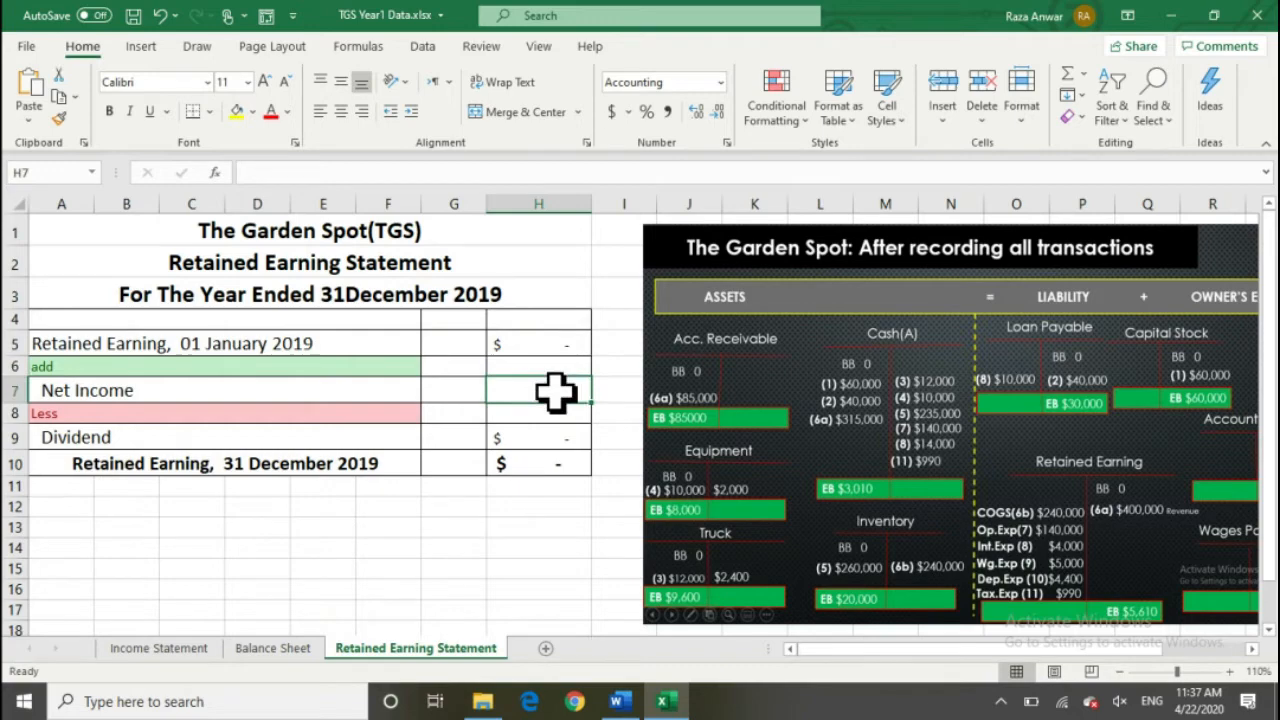
click(196, 648)
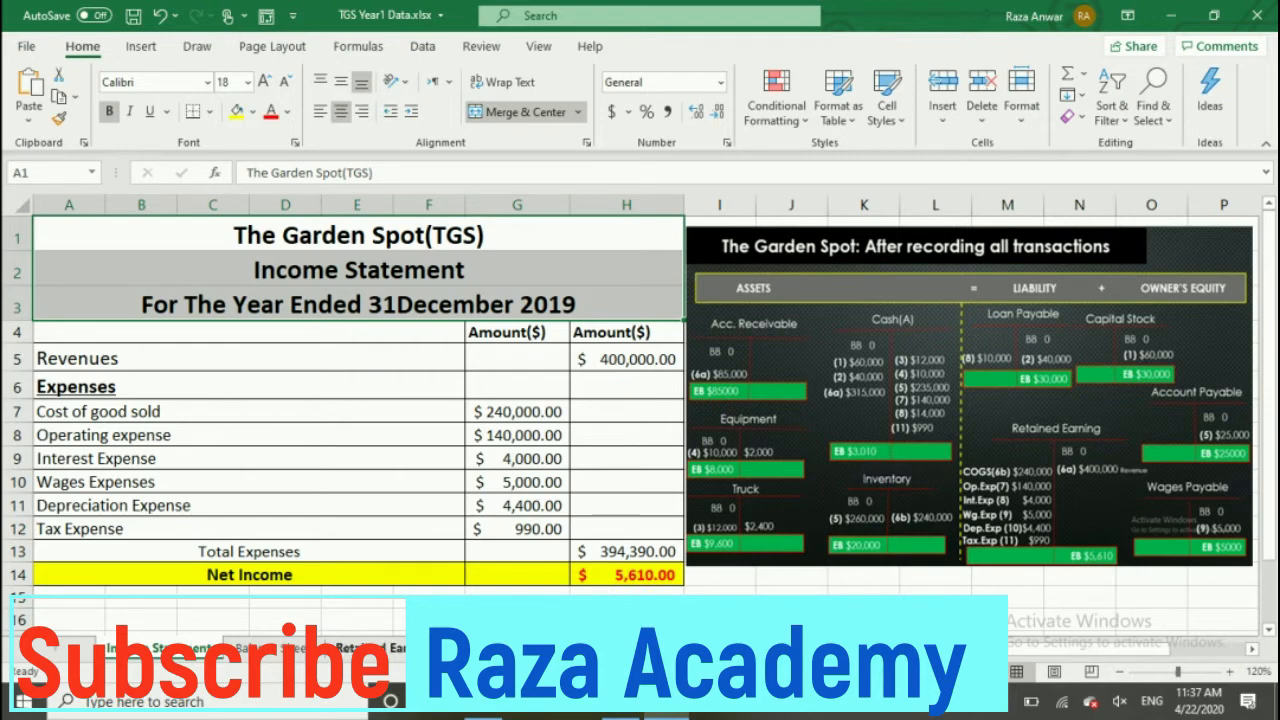
click(370, 648)
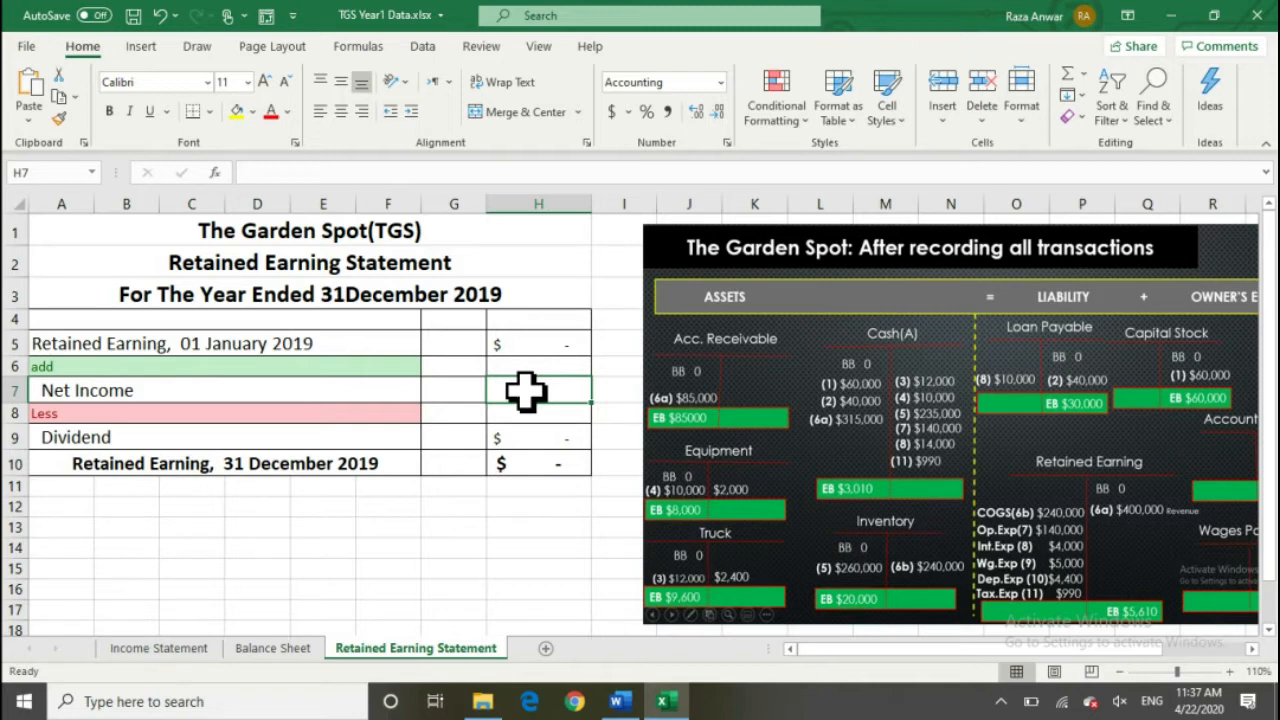
text(=)
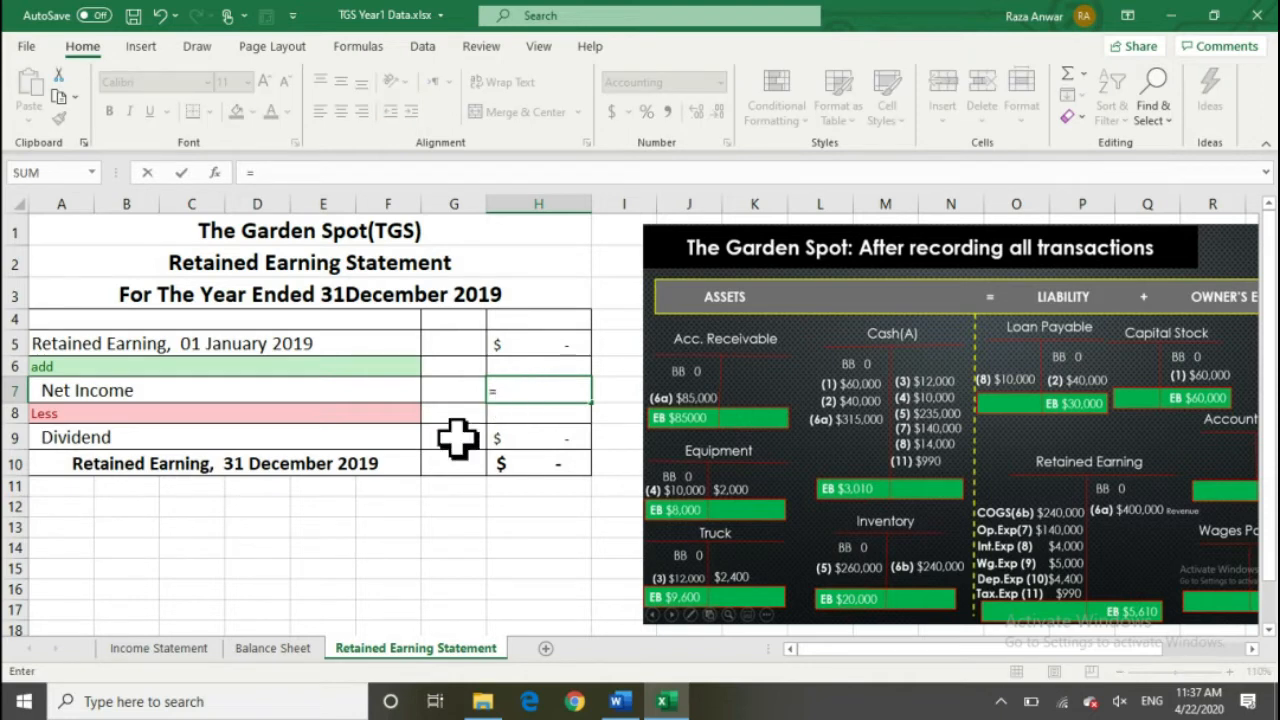
click(180, 652)
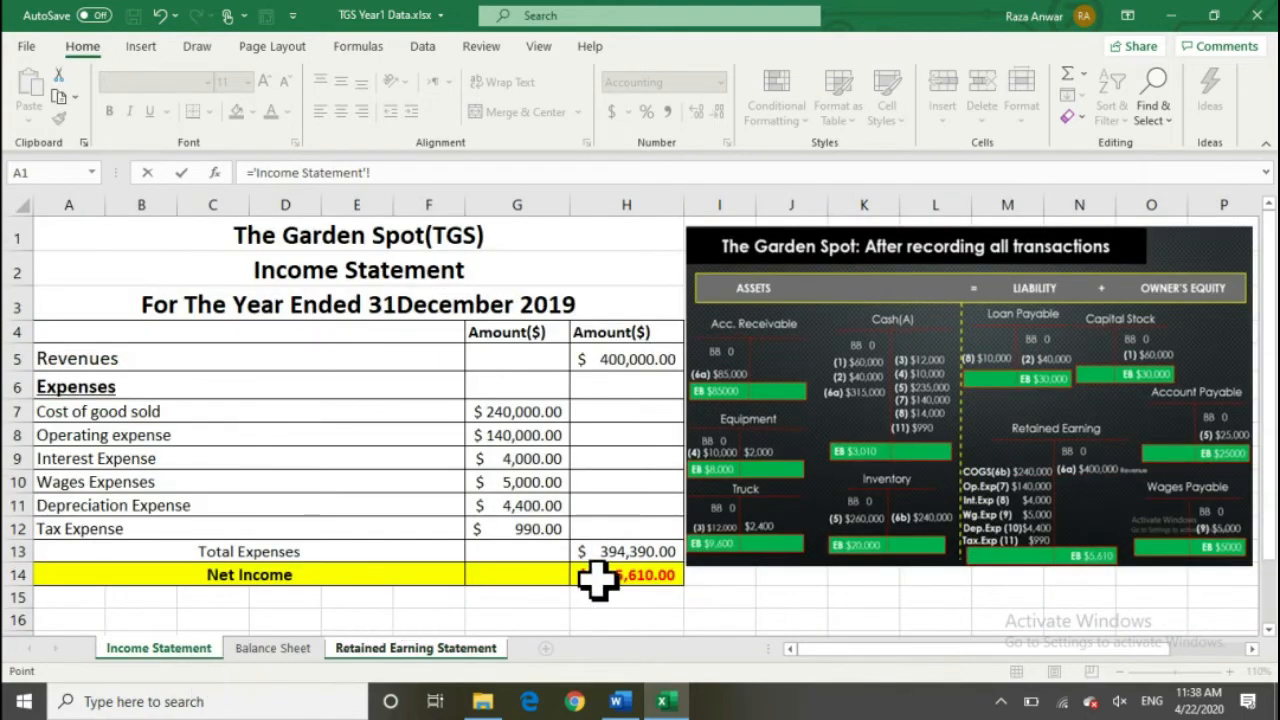
click(622, 575)
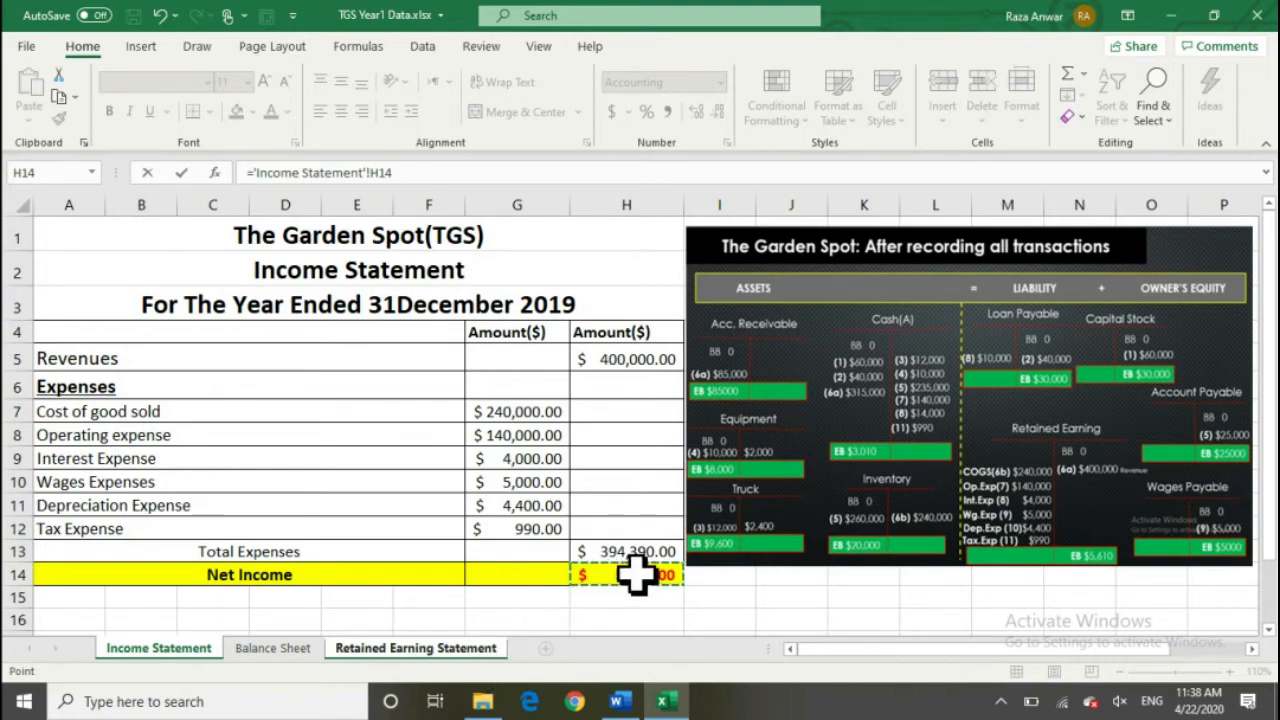
key(Return)
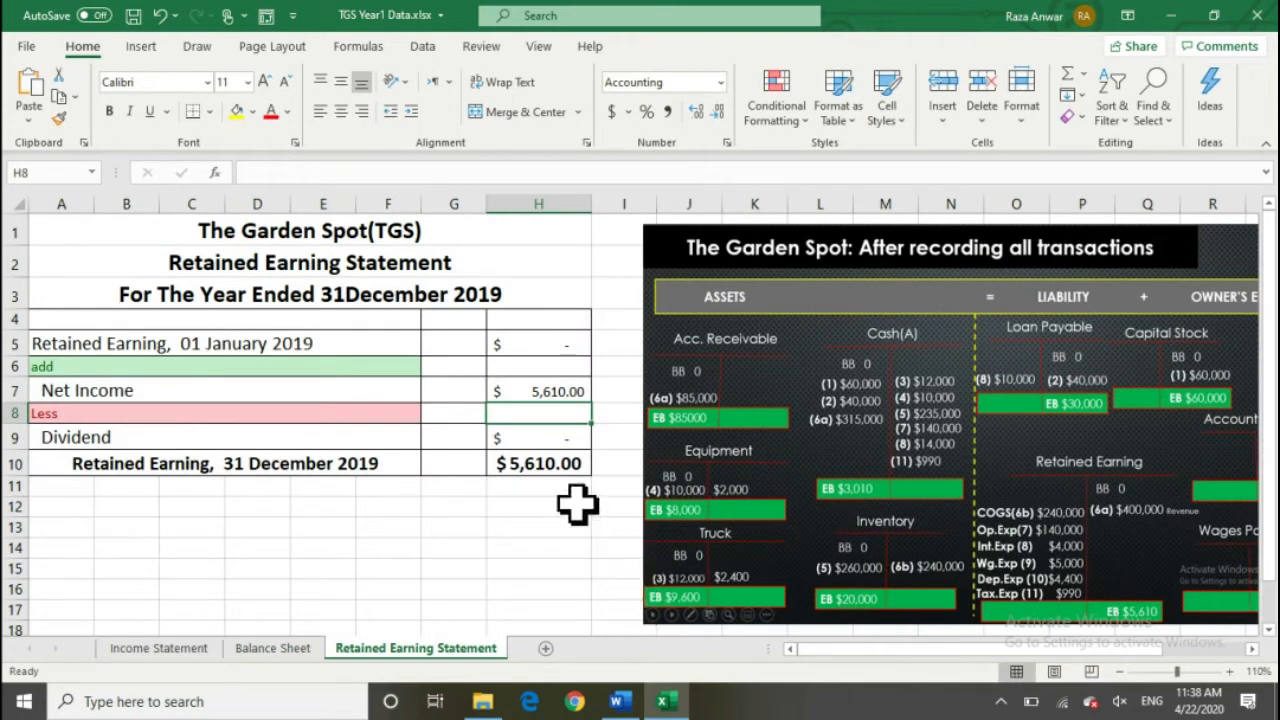
Test the net income link by setting Tax Expense to 900 on the Income Statement and checking the Retained Earning Statement
click(547, 396)
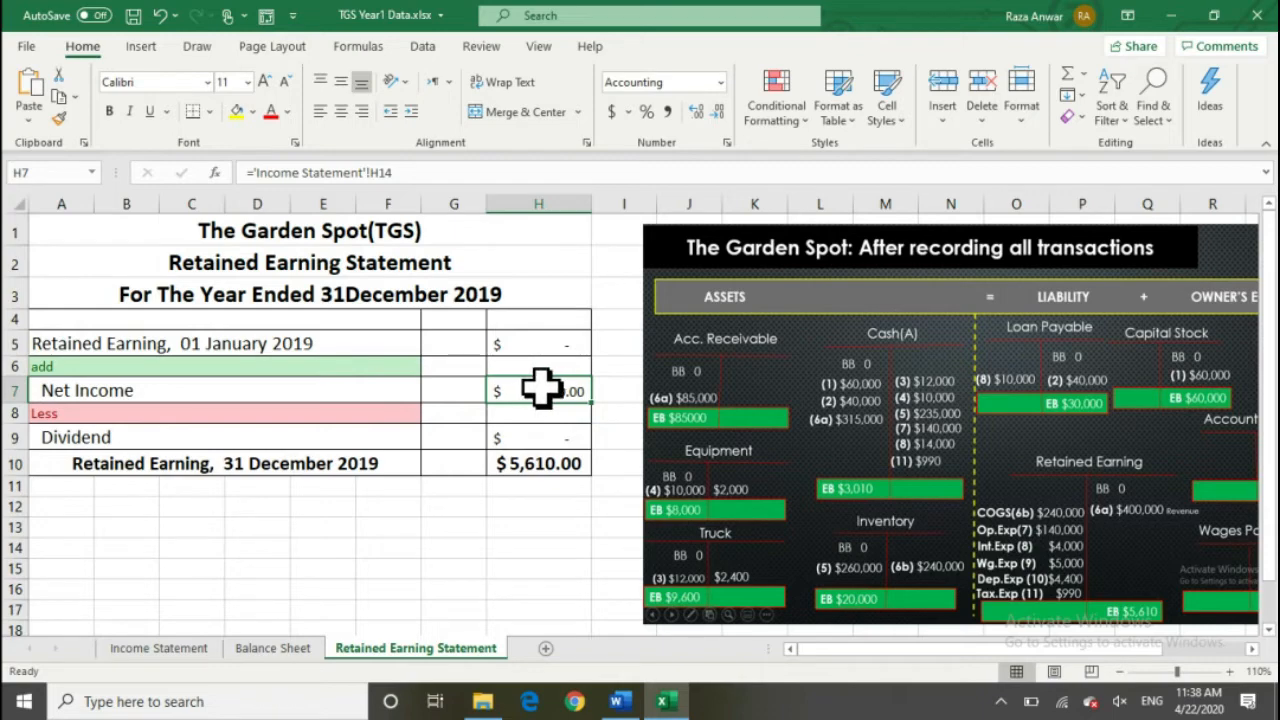
click(160, 648)
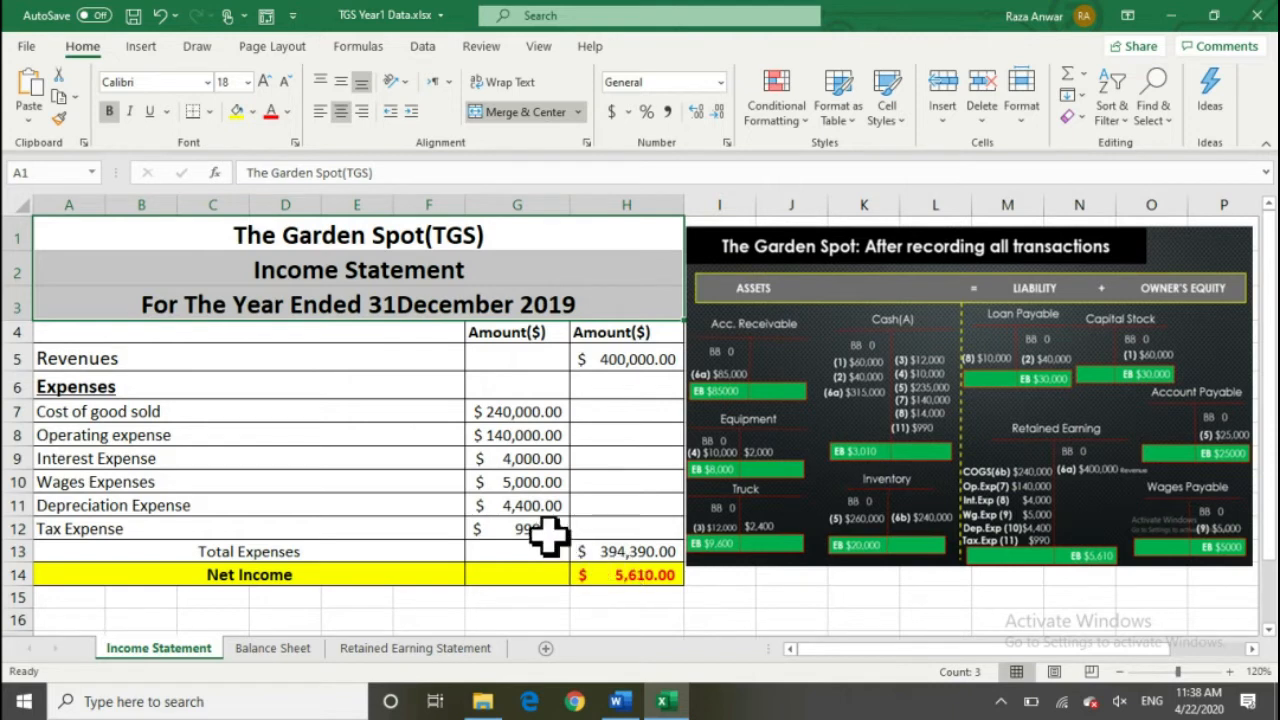
click(541, 530)
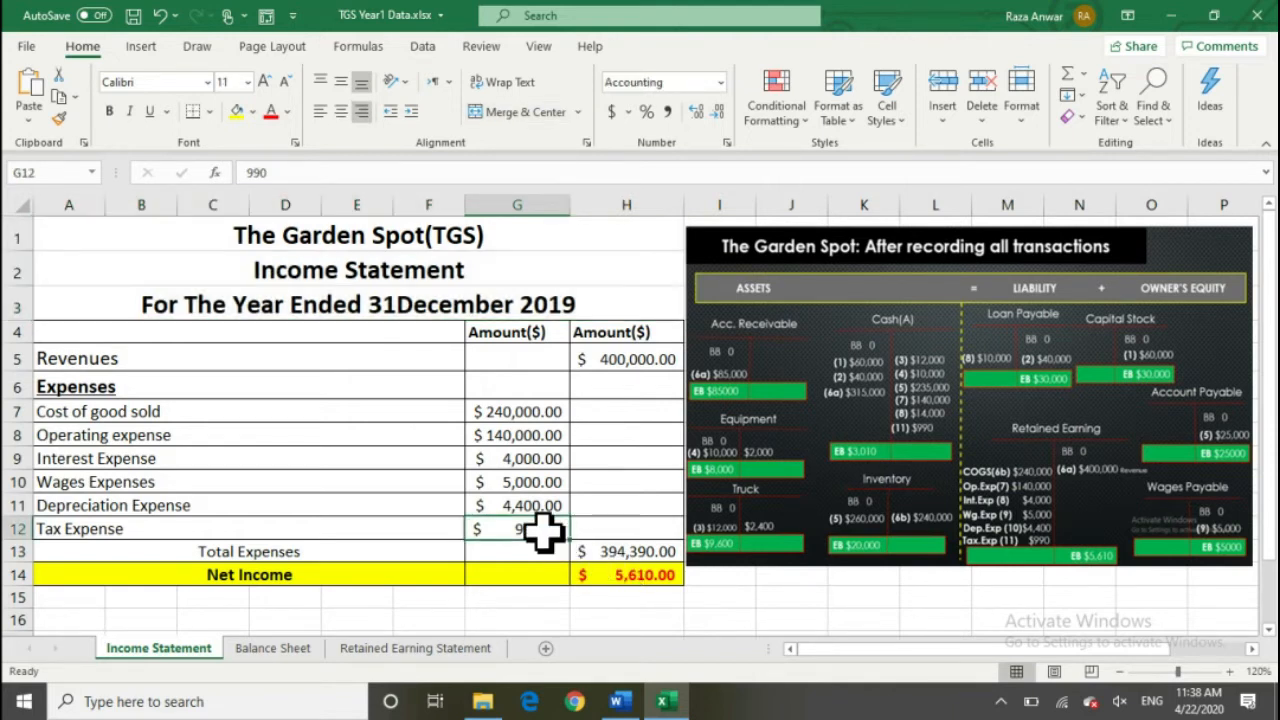
text(900)
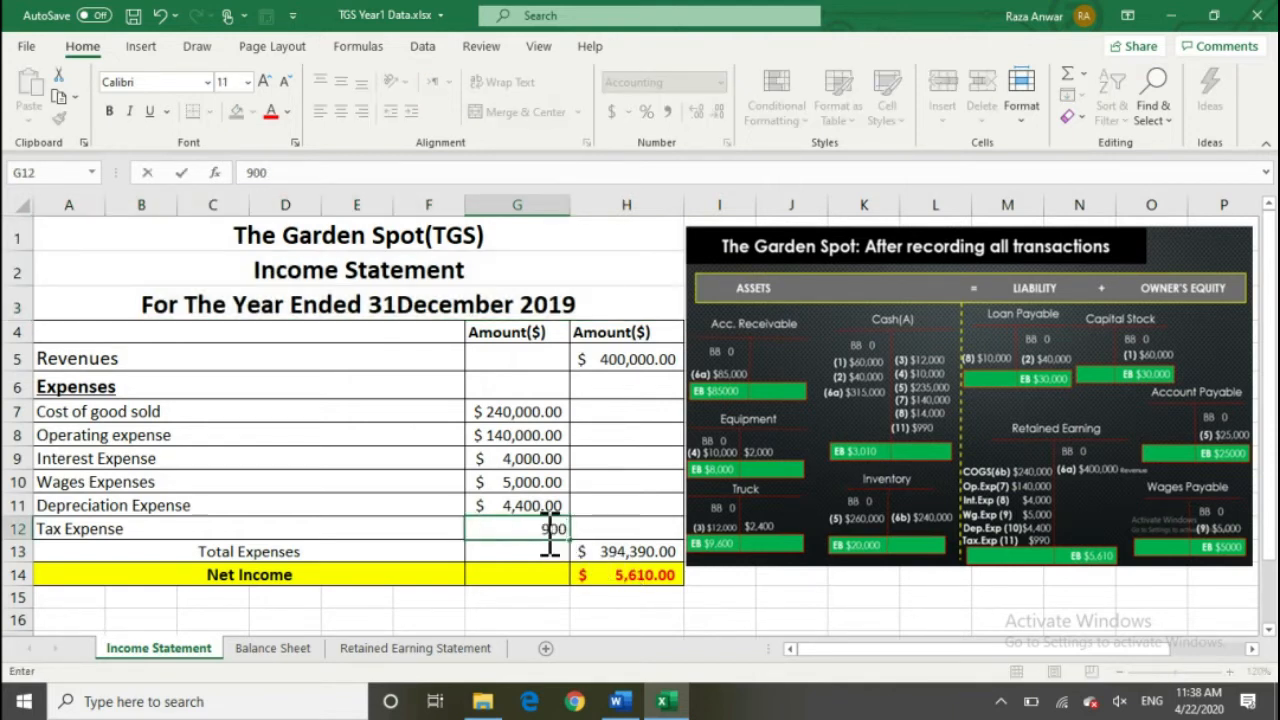
key(Return)
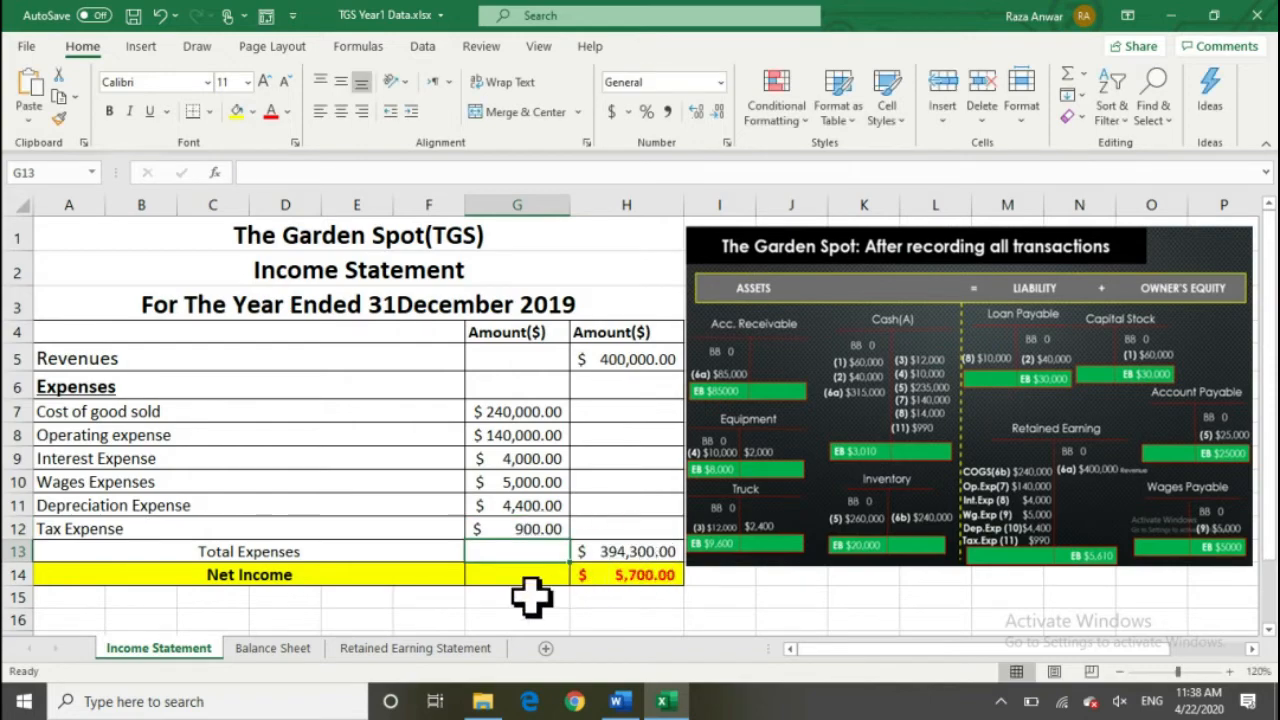
click(455, 650)
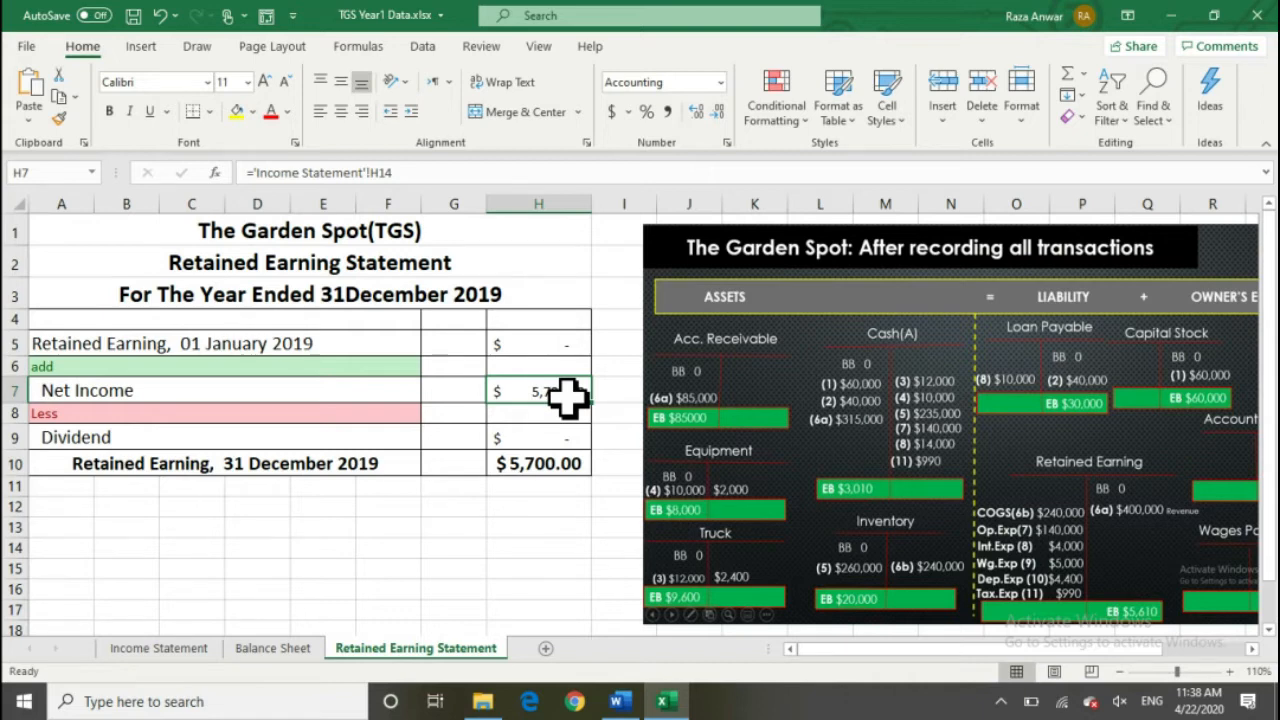
Set Tax Expense on the Income Statement back to 990 and recheck the linked Net Income on the Retained Earning Statement
click(204, 650)
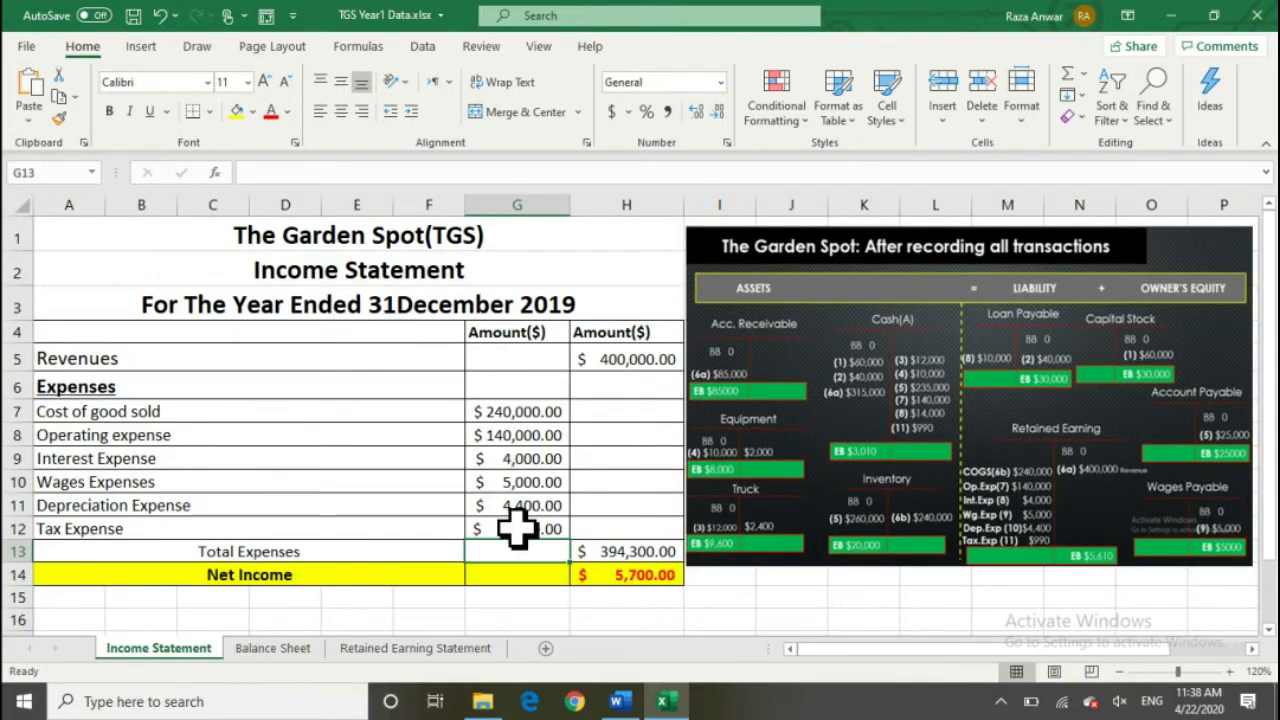
click(516, 528)
text(990)
key(Return)
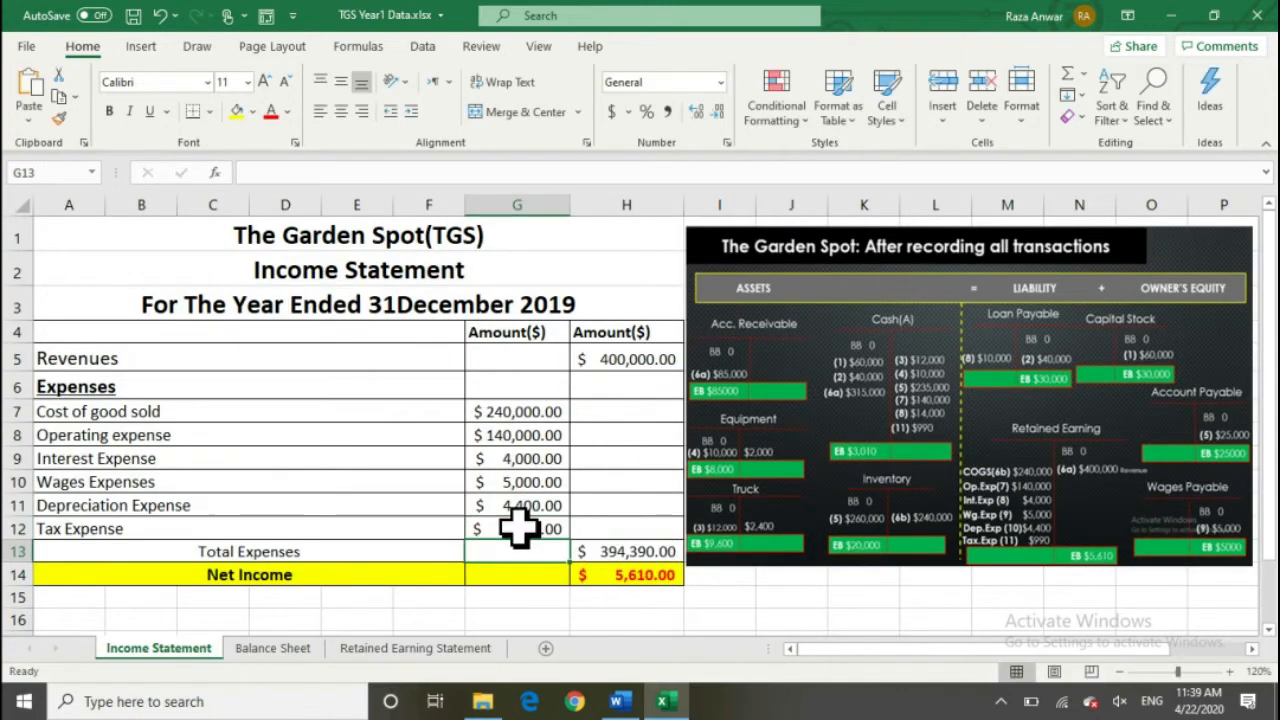
click(455, 648)
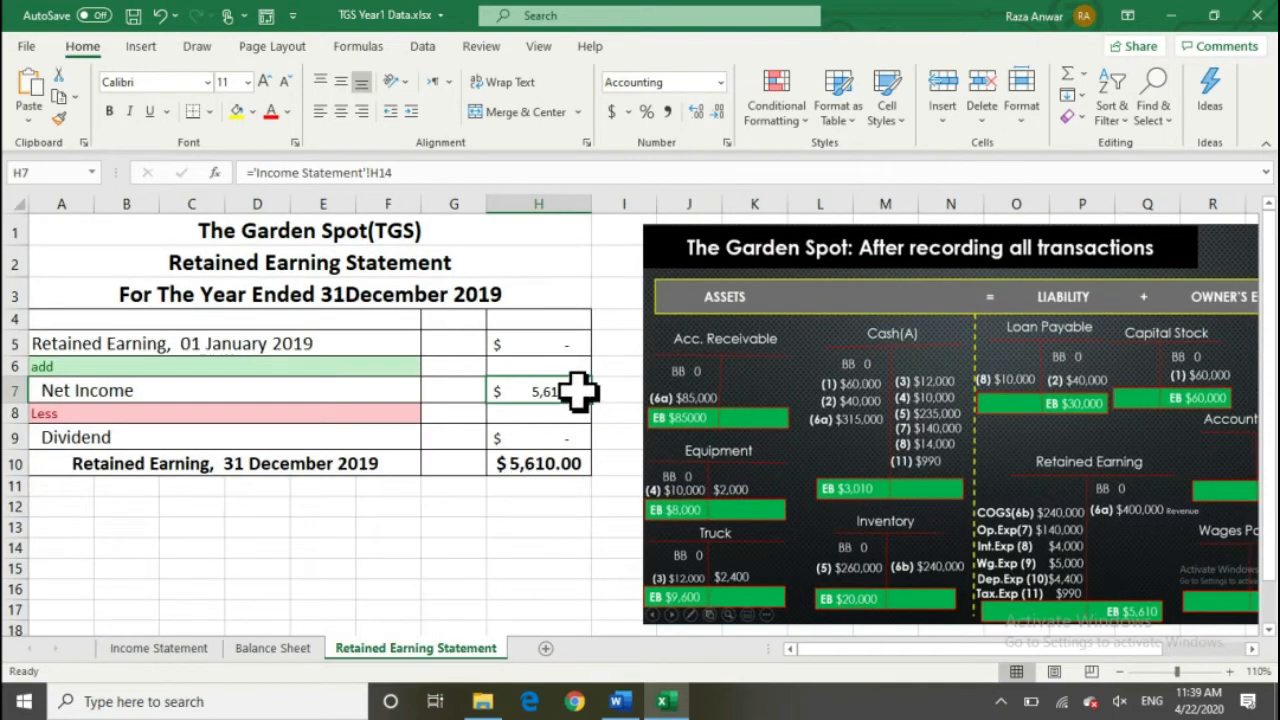
Enter 0 as the Dividend in H9 and check the 31 December 2019 retained earning formula
click(545, 436)
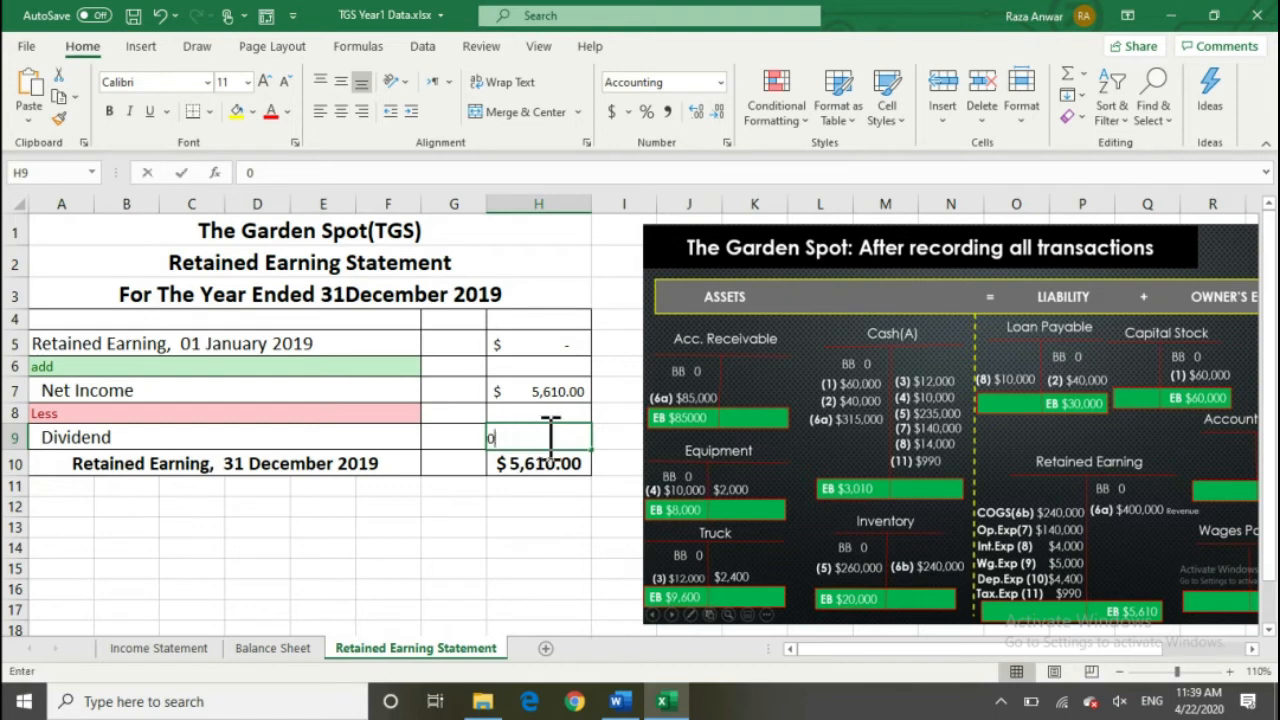
click(547, 460)
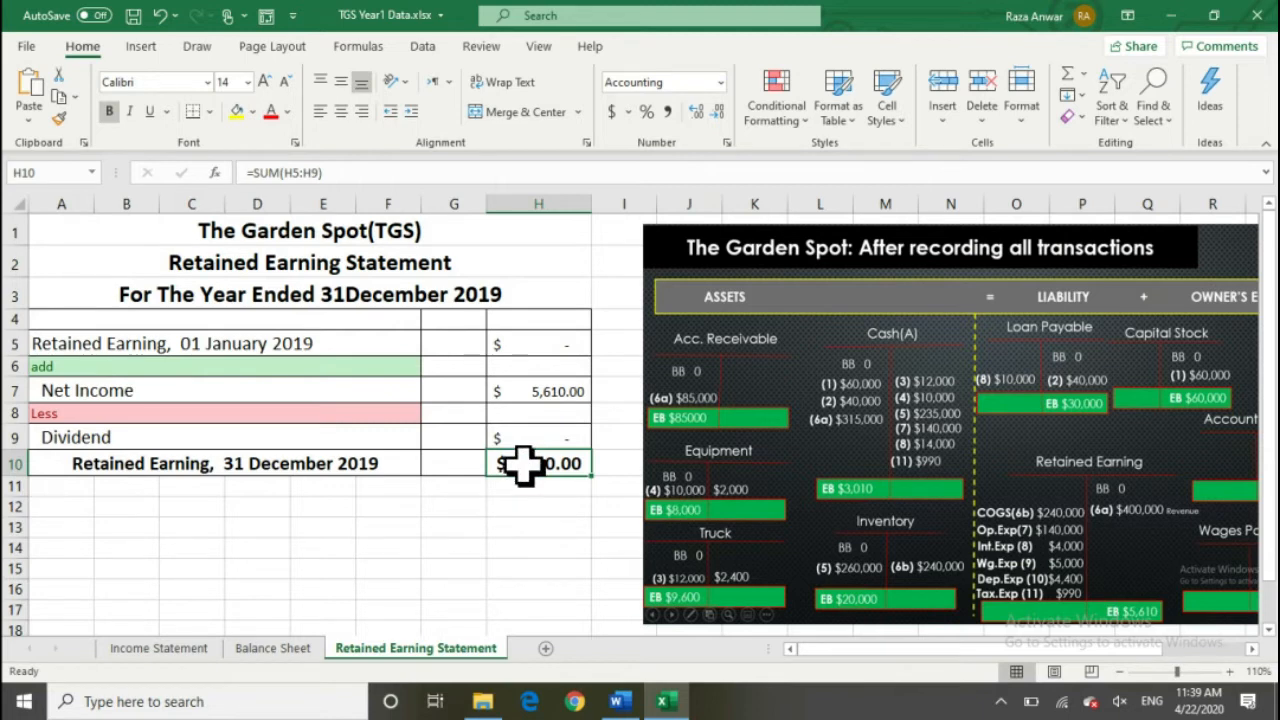
click(540, 345)
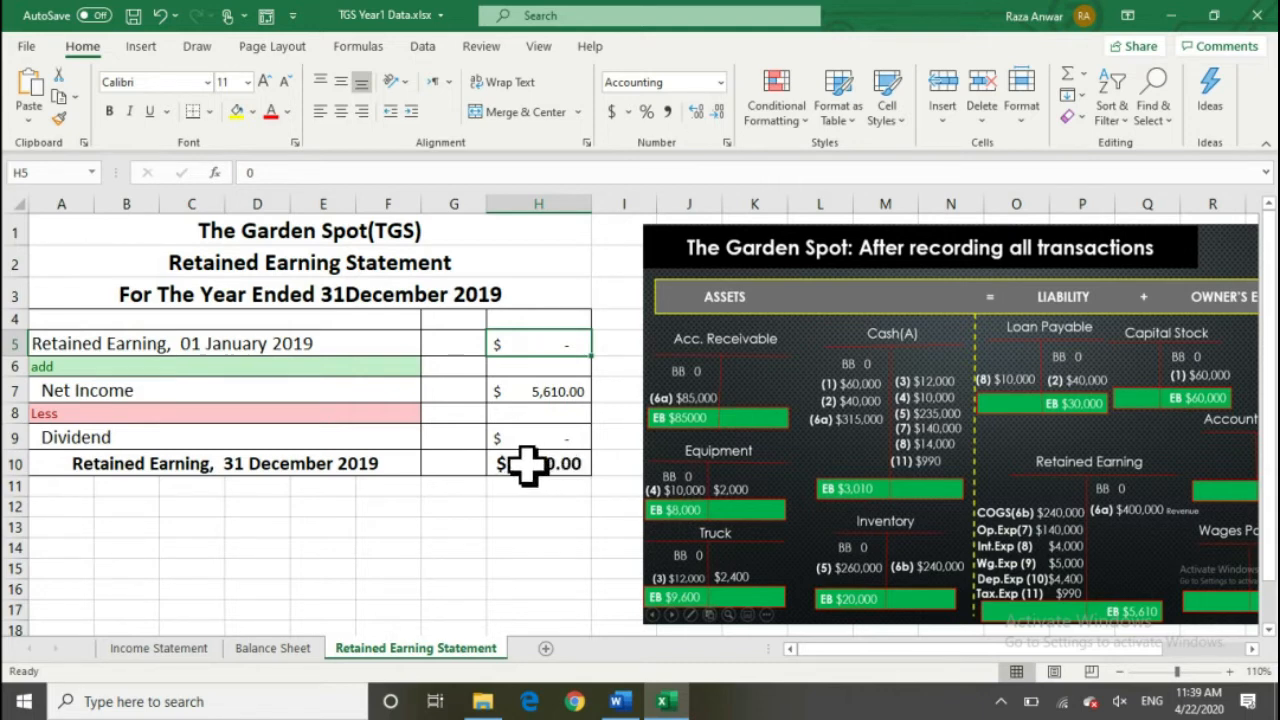
click(528, 463)
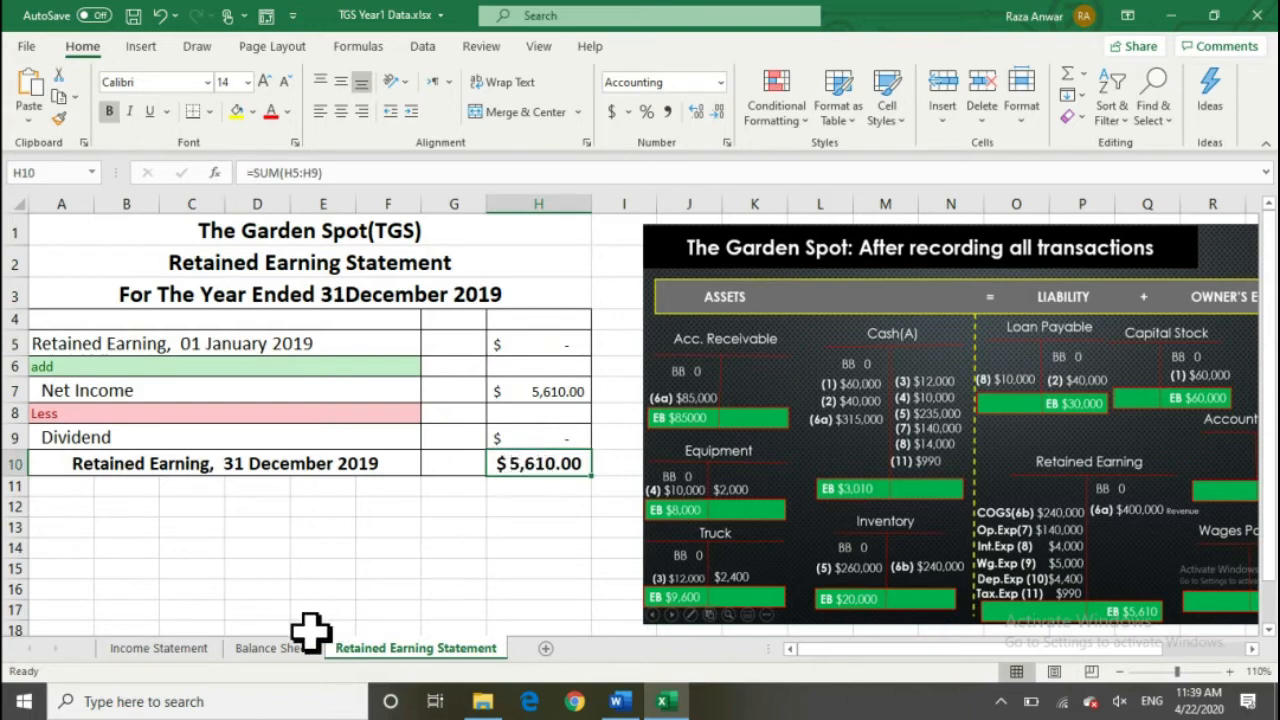
Link Retained Earning in G12 of the Balance Sheet to the 31 December 2019 retained earning with ='Retained Earning Statement'!H10
click(273, 648)
click(680, 516)
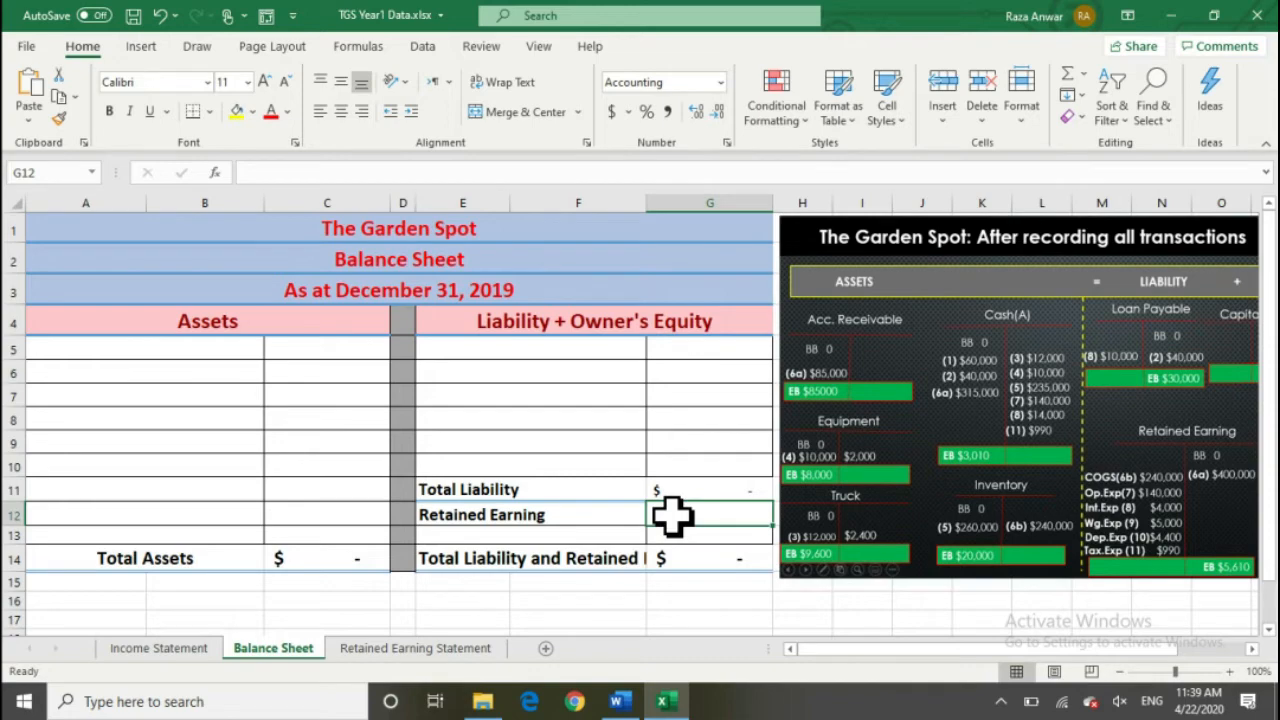
text(=)
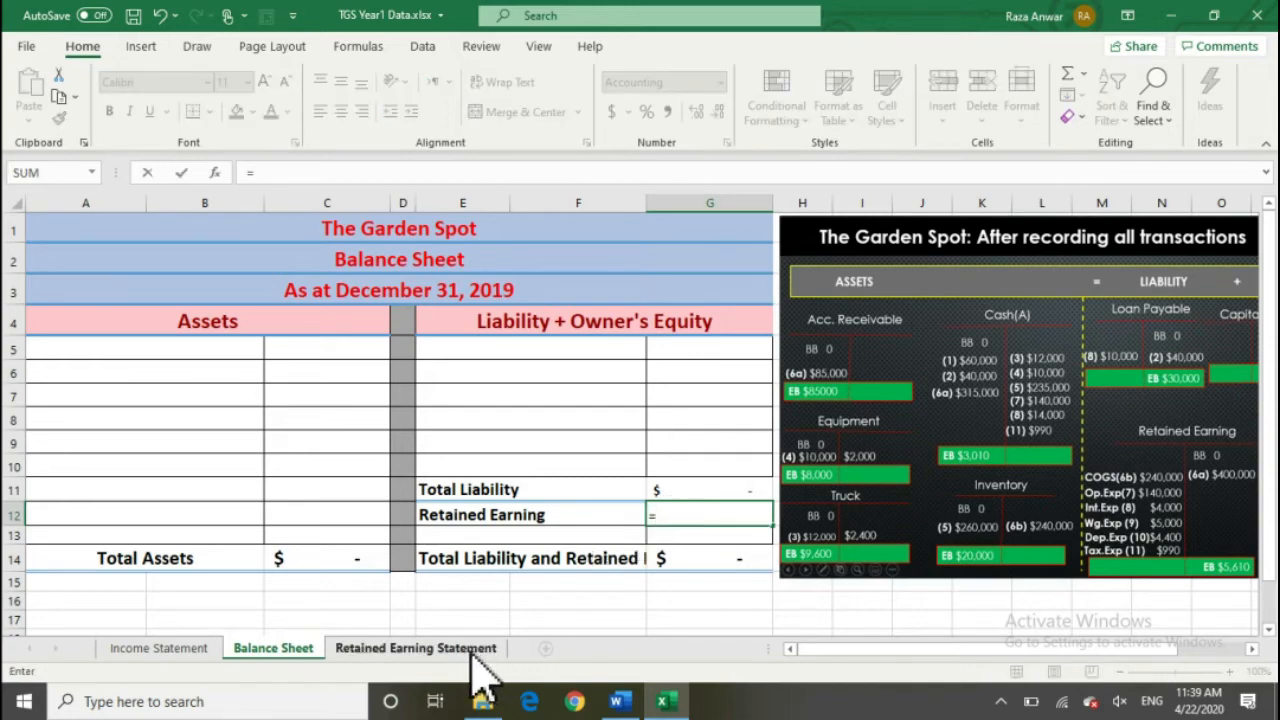
click(472, 656)
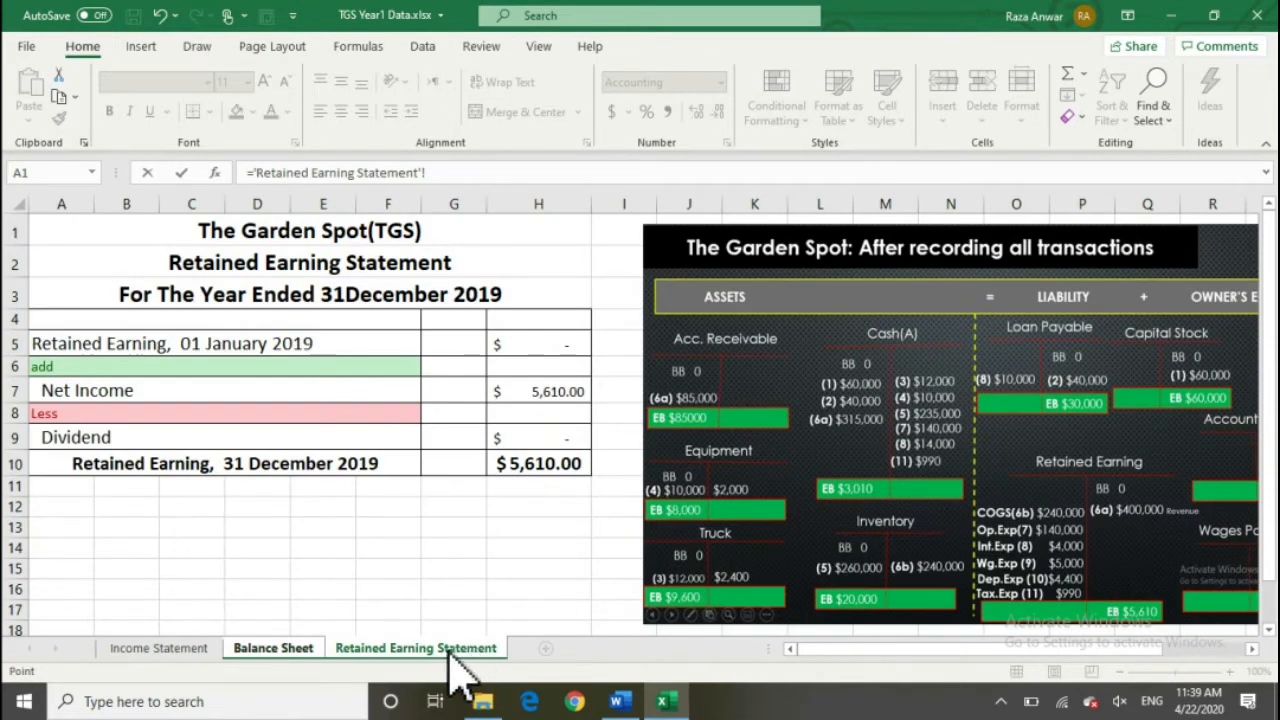
click(526, 470)
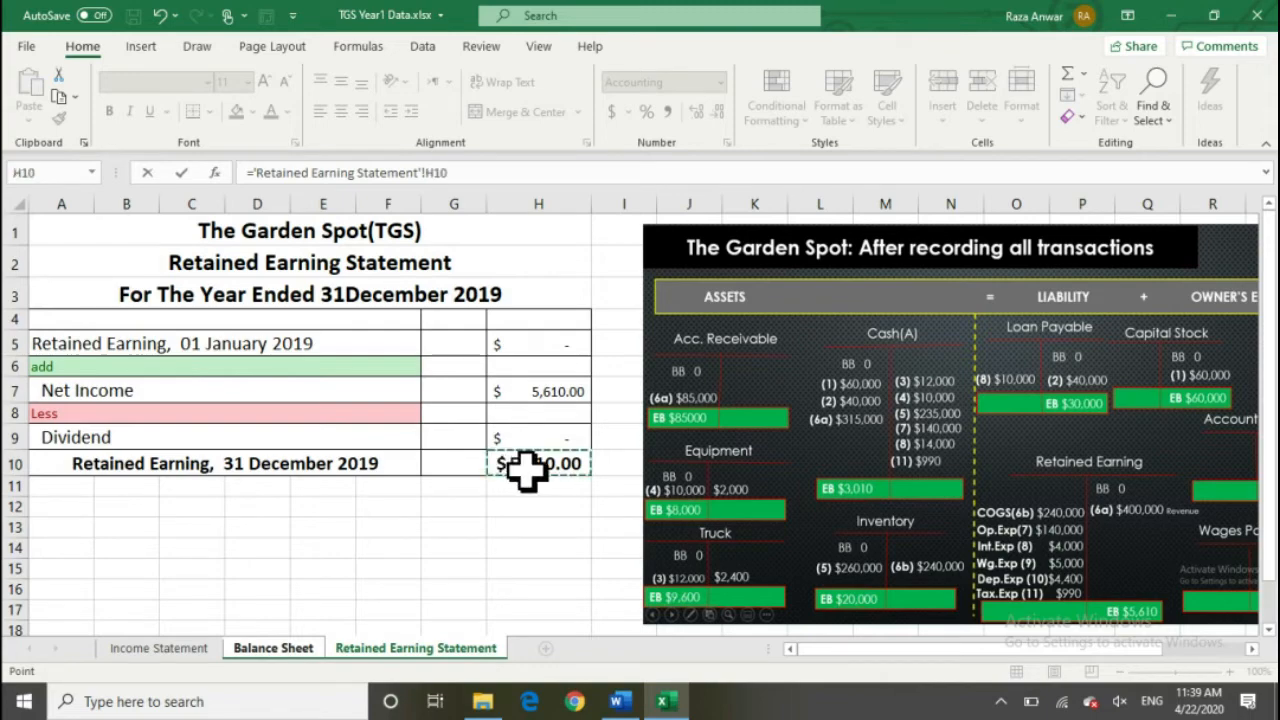
key(Return)
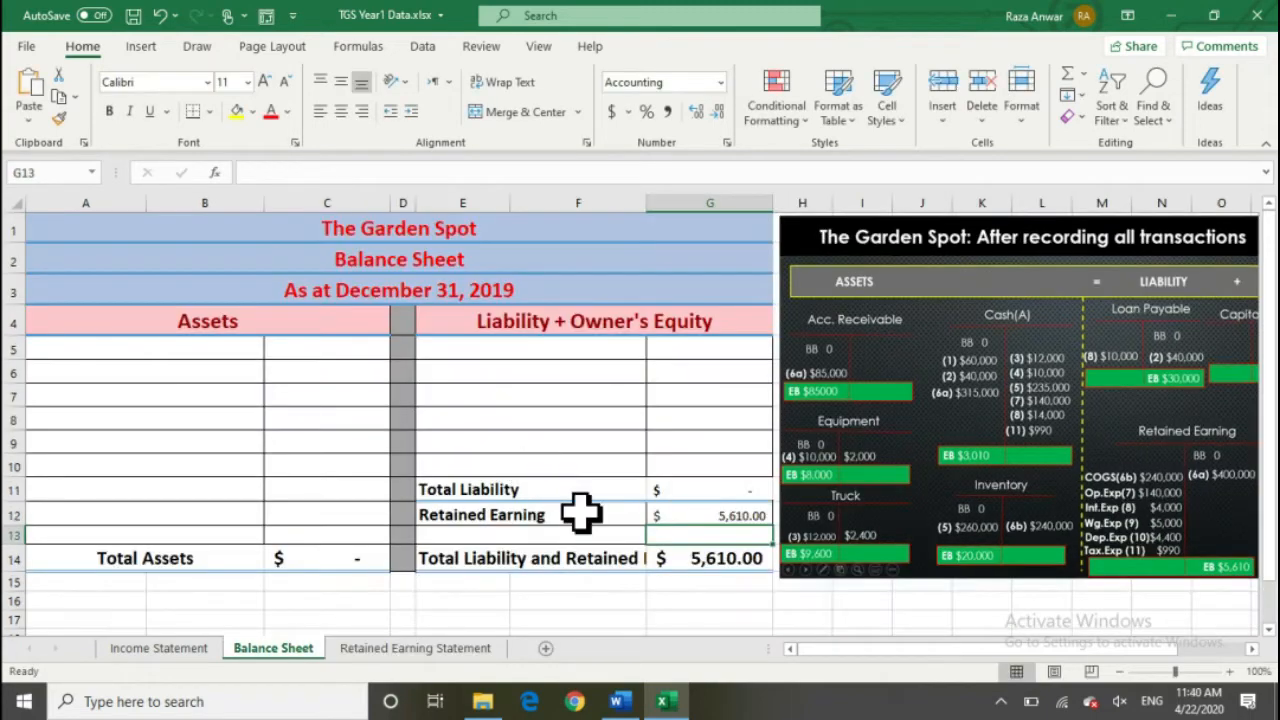
click(714, 512)
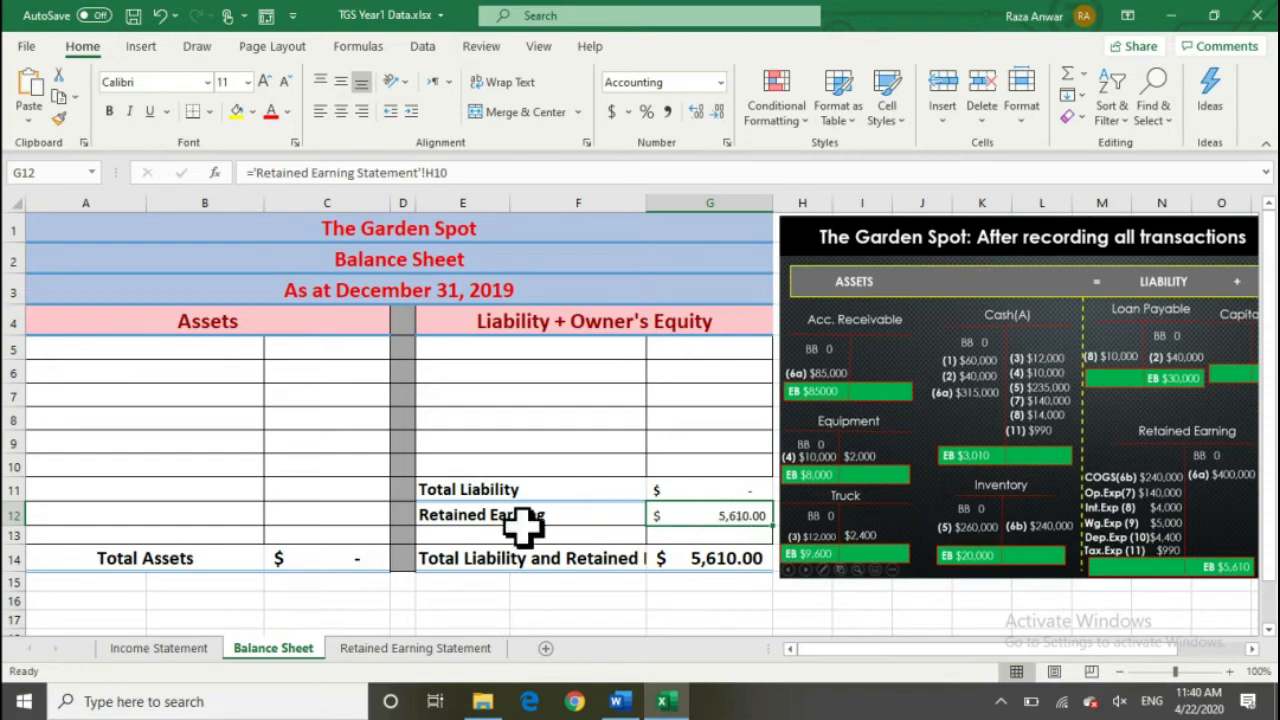
Test the linked sheets by setting Tax Expense to 900 on the Income Statement and checking the Retained Earning Statement and Balance Sheet
click(160, 650)
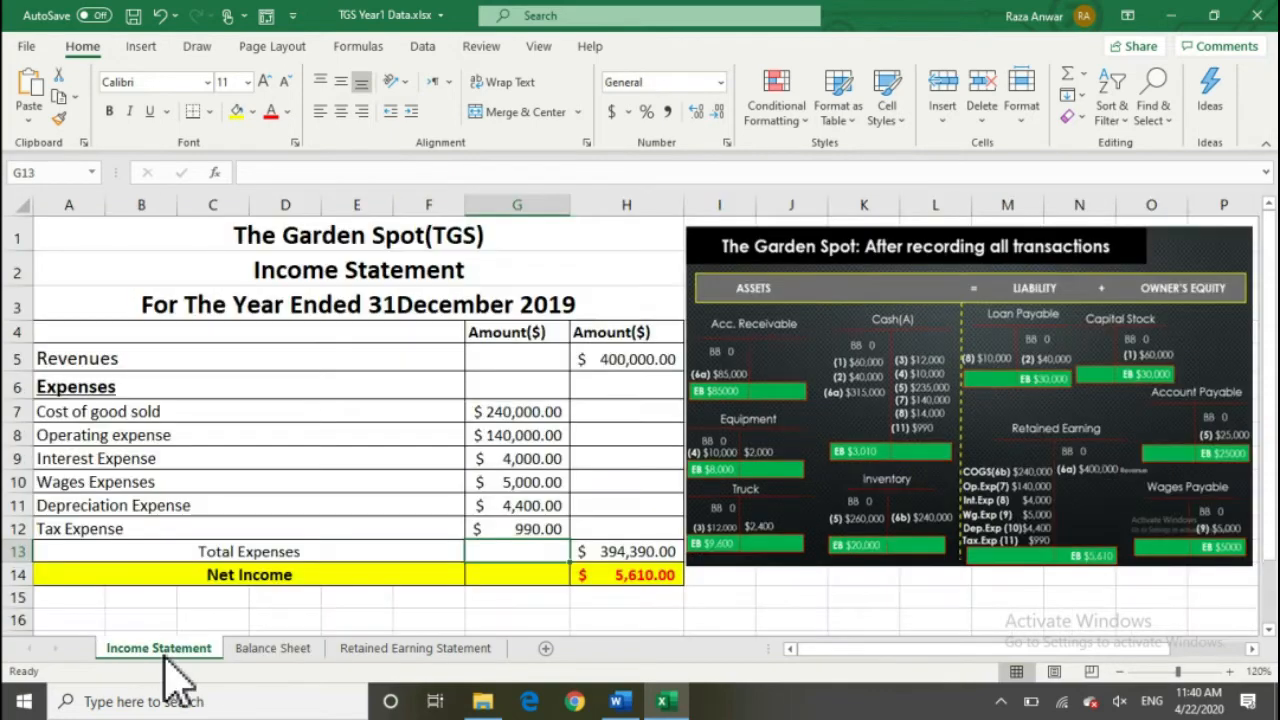
click(515, 530)
double_click(515, 530)
key(BackSpace)
key(BackSpace)
text(00)
key(Return)
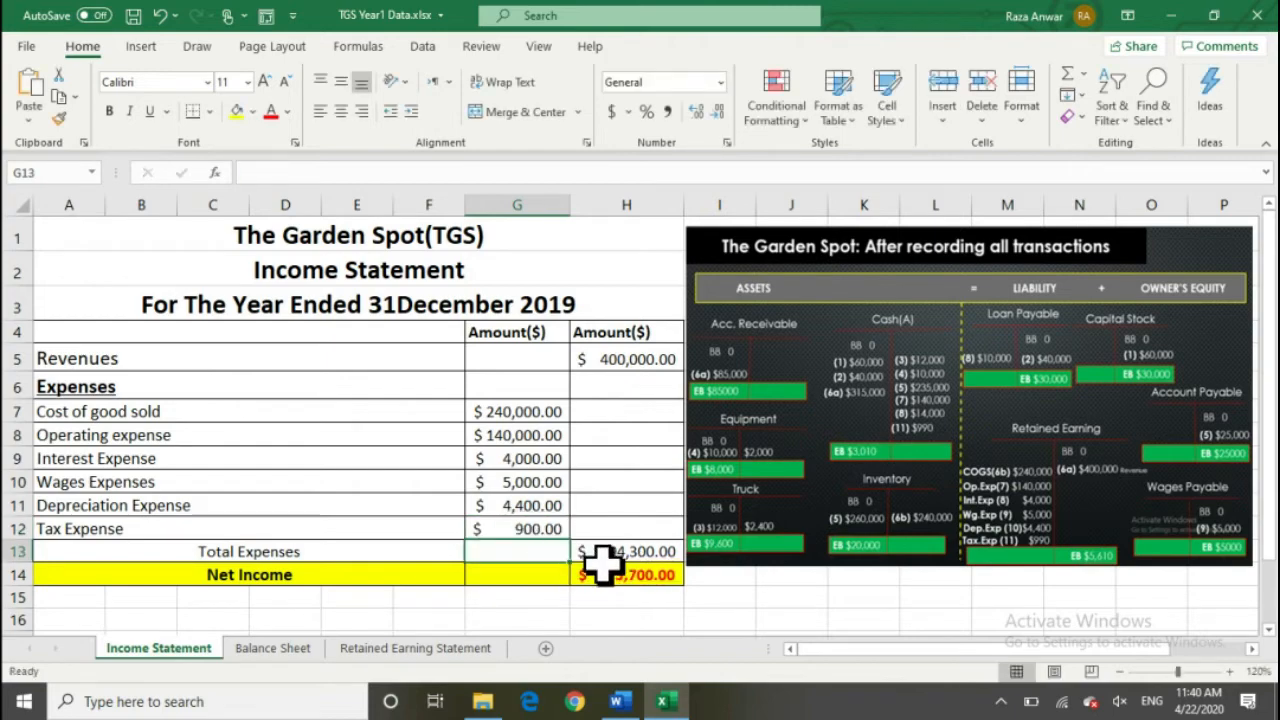
click(462, 652)
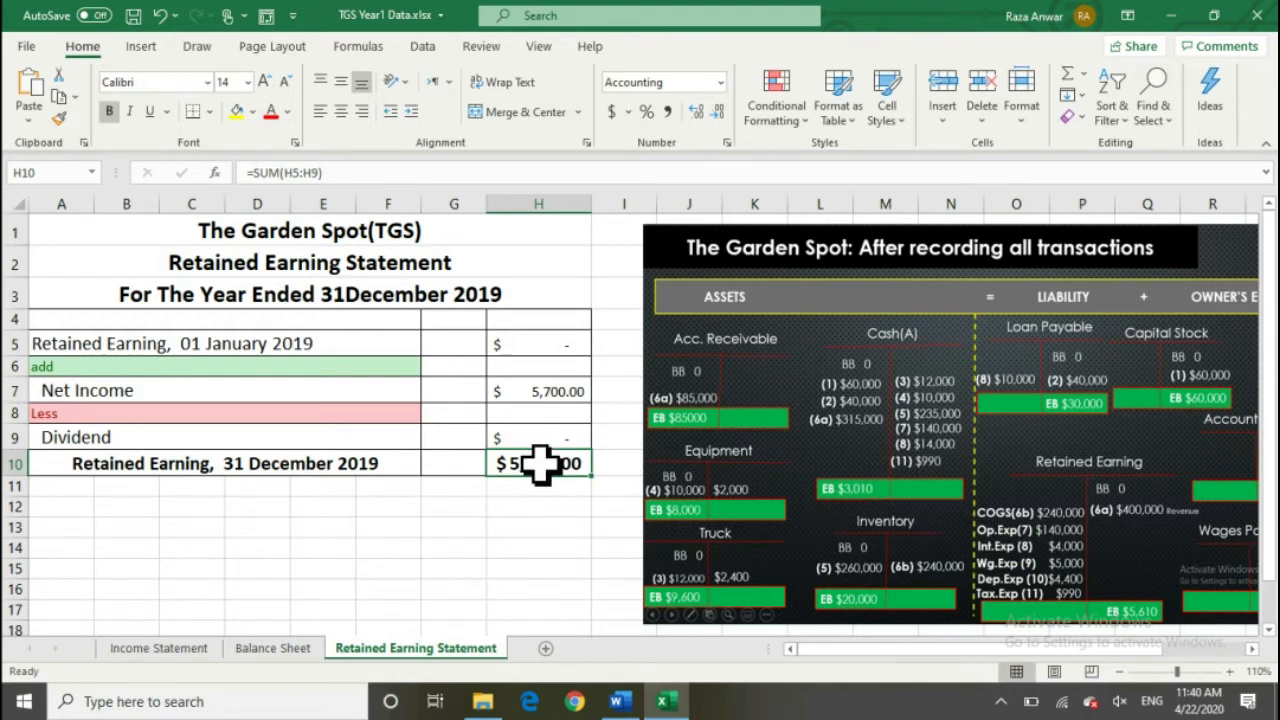
click(313, 655)
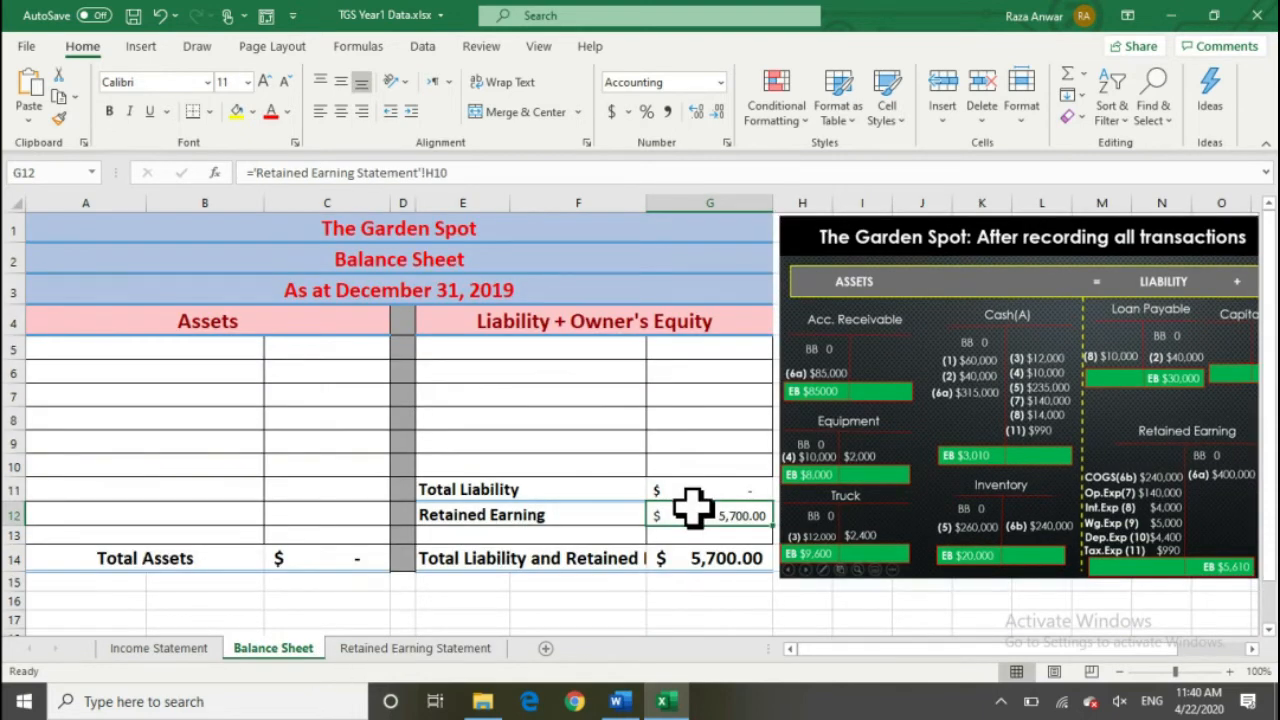
Set Tax Expense on the Income Statement back to 990 and recheck Retained Earning on the Balance Sheet
click(172, 652)
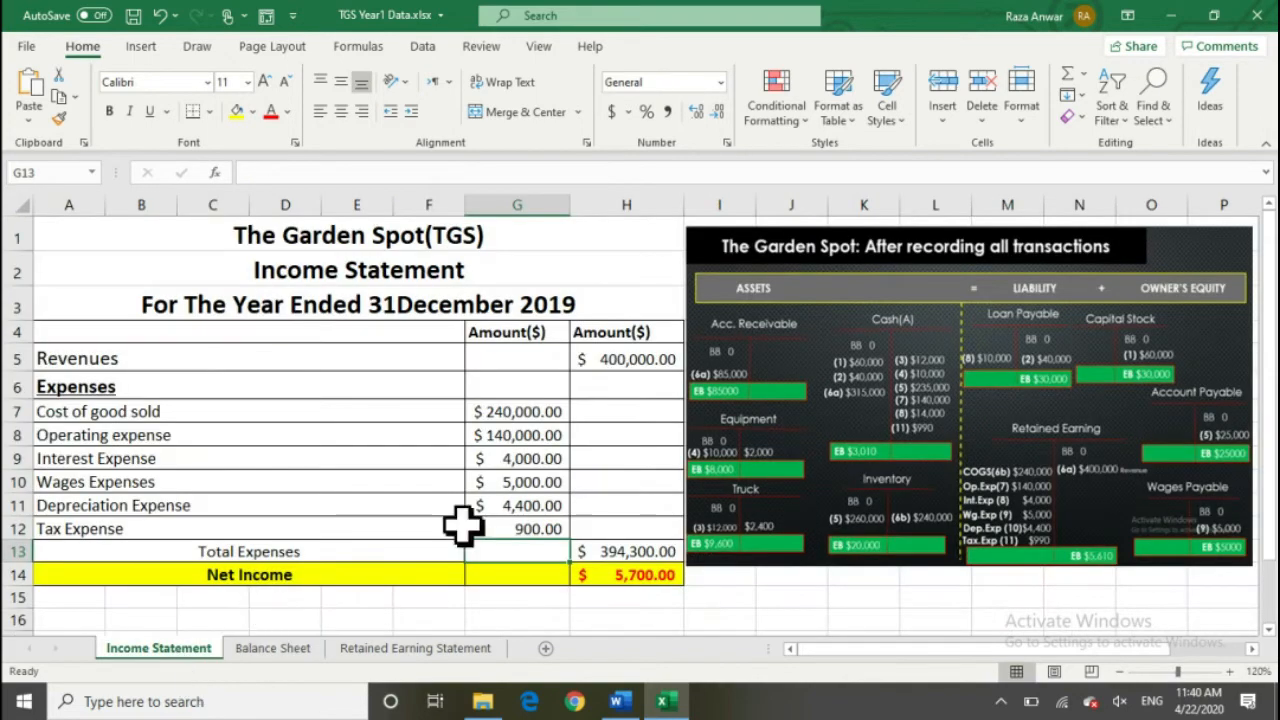
click(503, 526)
text(900)
key(BackSpace)
key(BackSpace)
text(90)
key(Return)
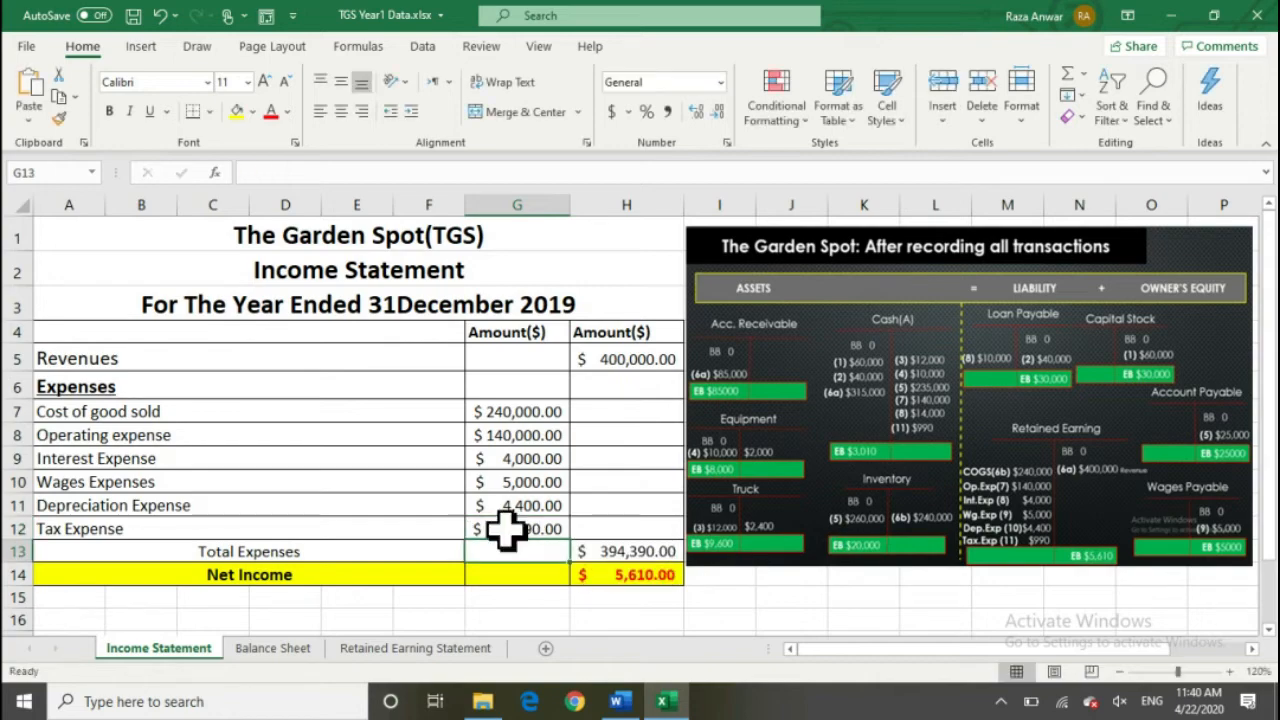
click(372, 648)
click(305, 650)
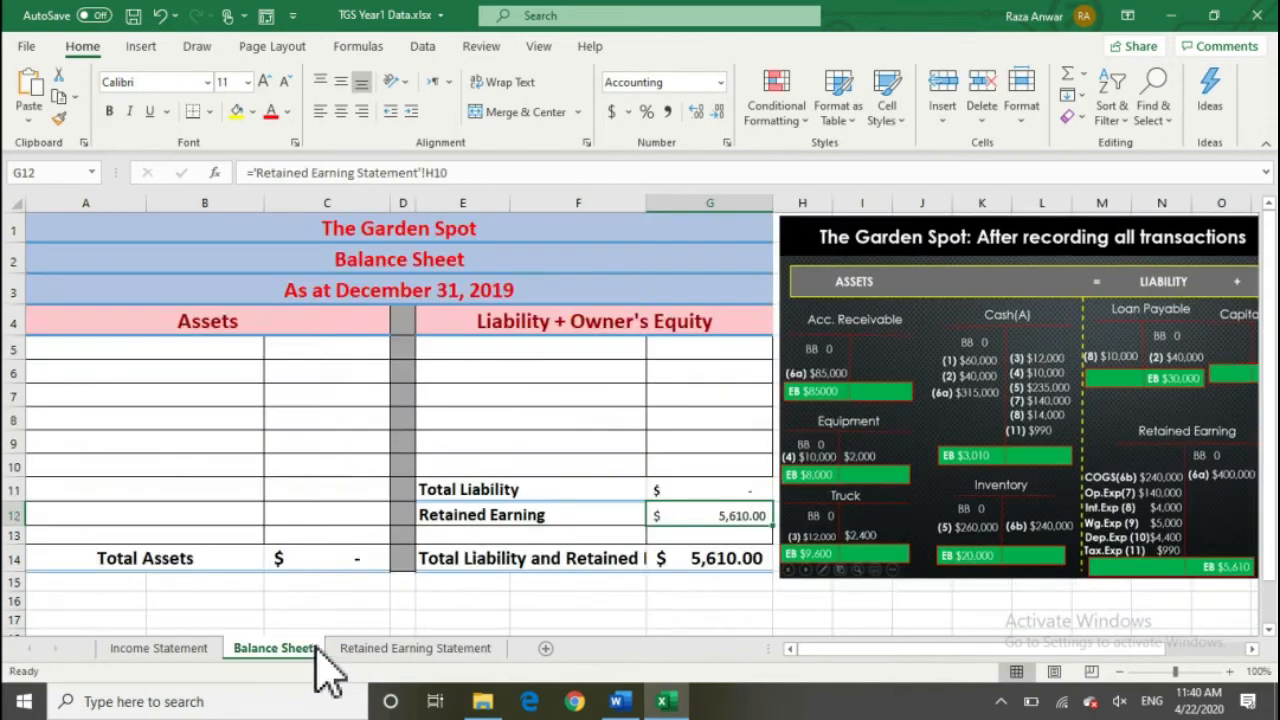
Enter Cash in A5 as the first asset on the Balance Sheet with 3010 in C5
click(207, 348)
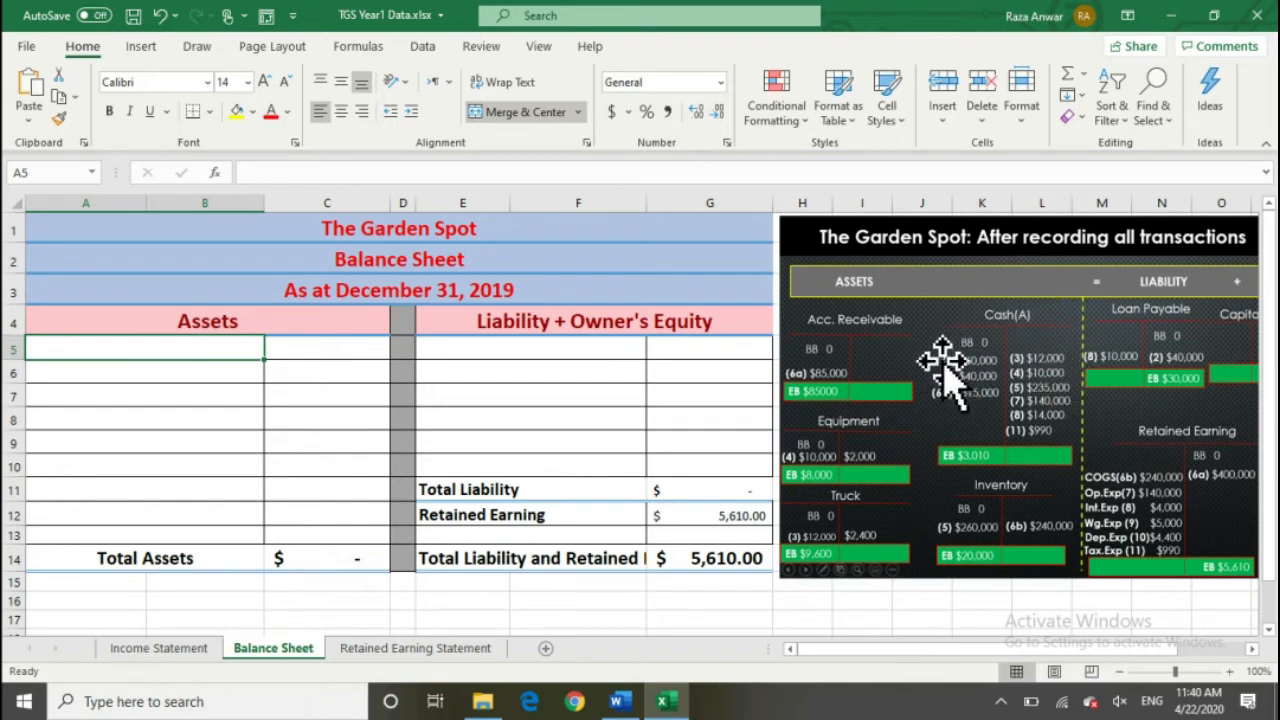
text(Cash)
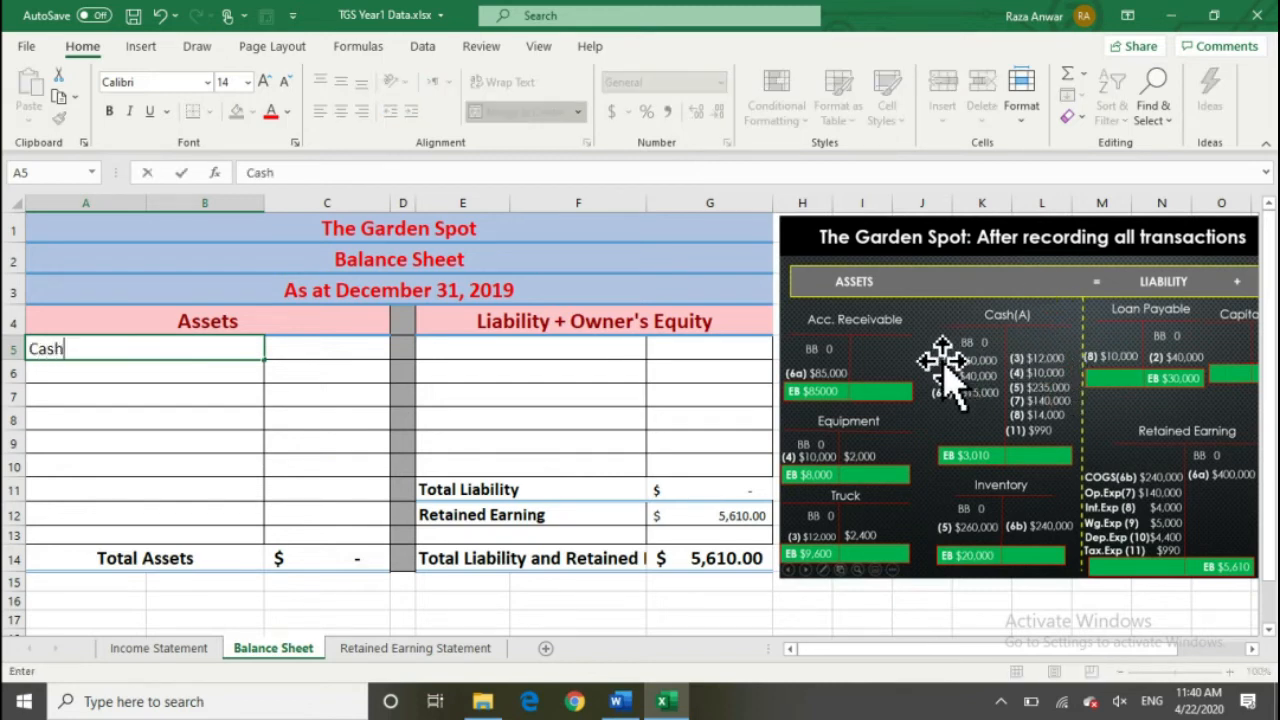
key(Tab)
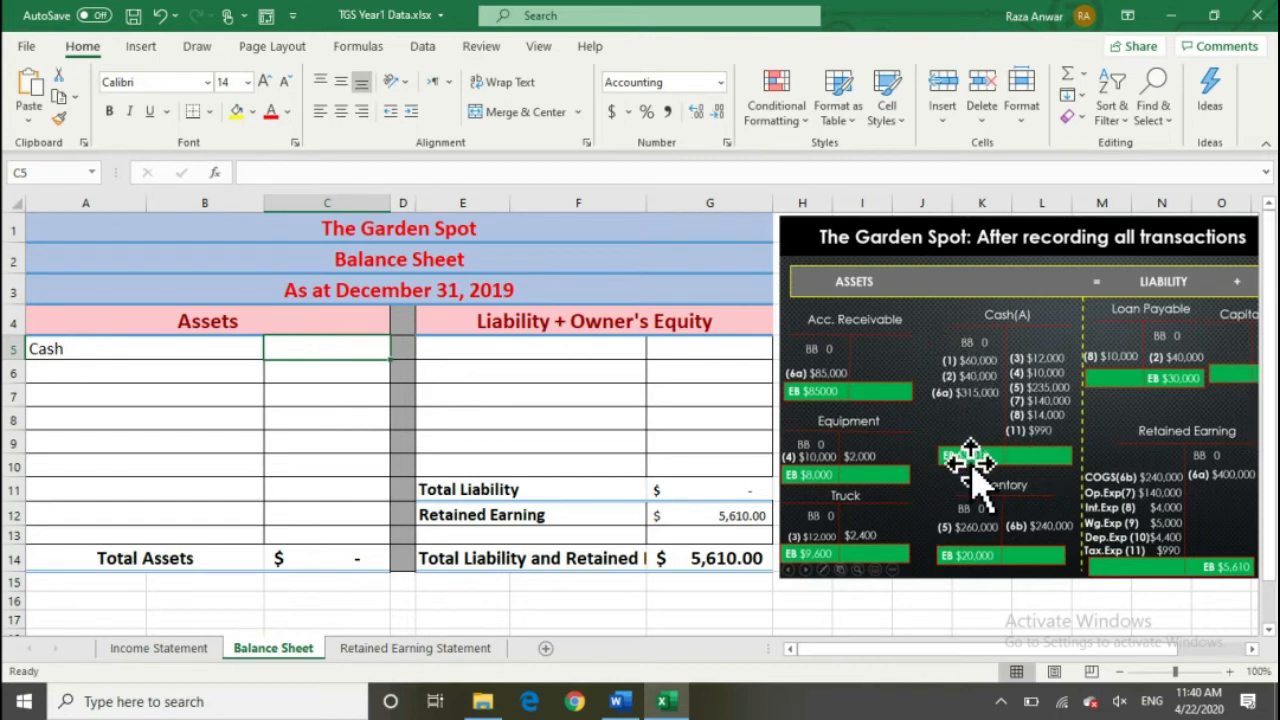
text(3010)
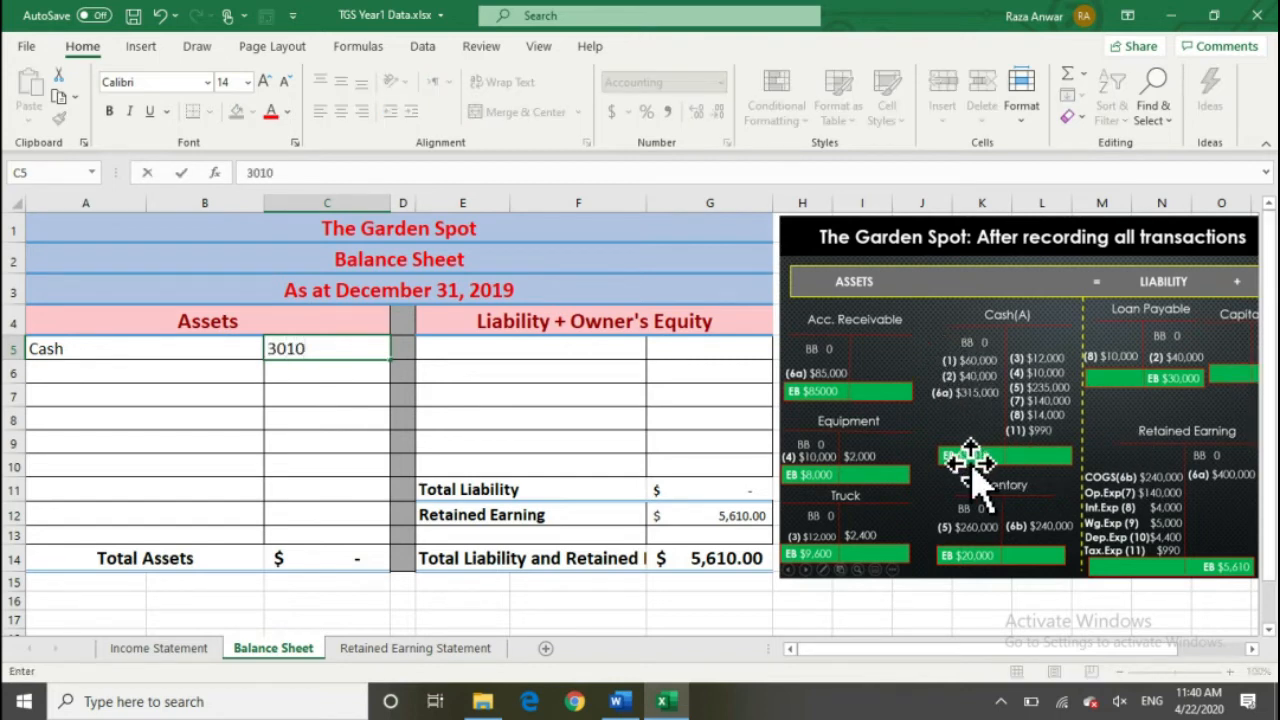
key(Return)
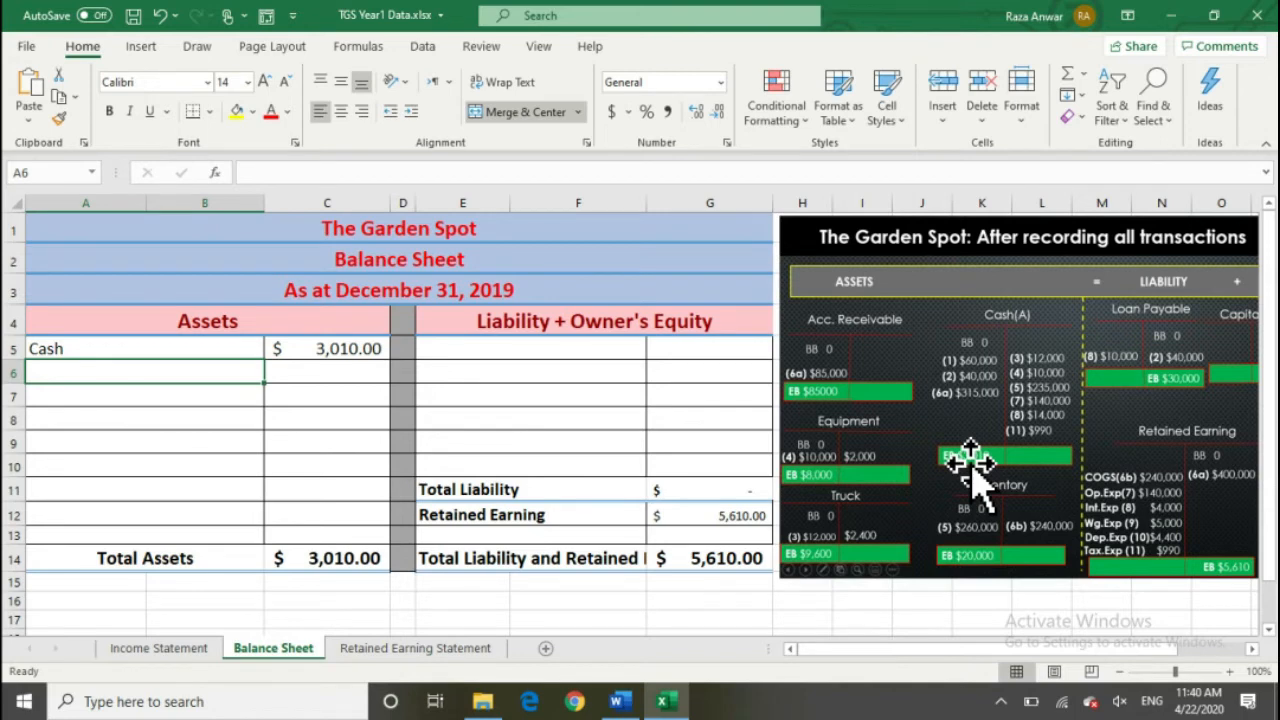
Add Account Receivable in row 6 of the assets with an amount of 85000
text(A)
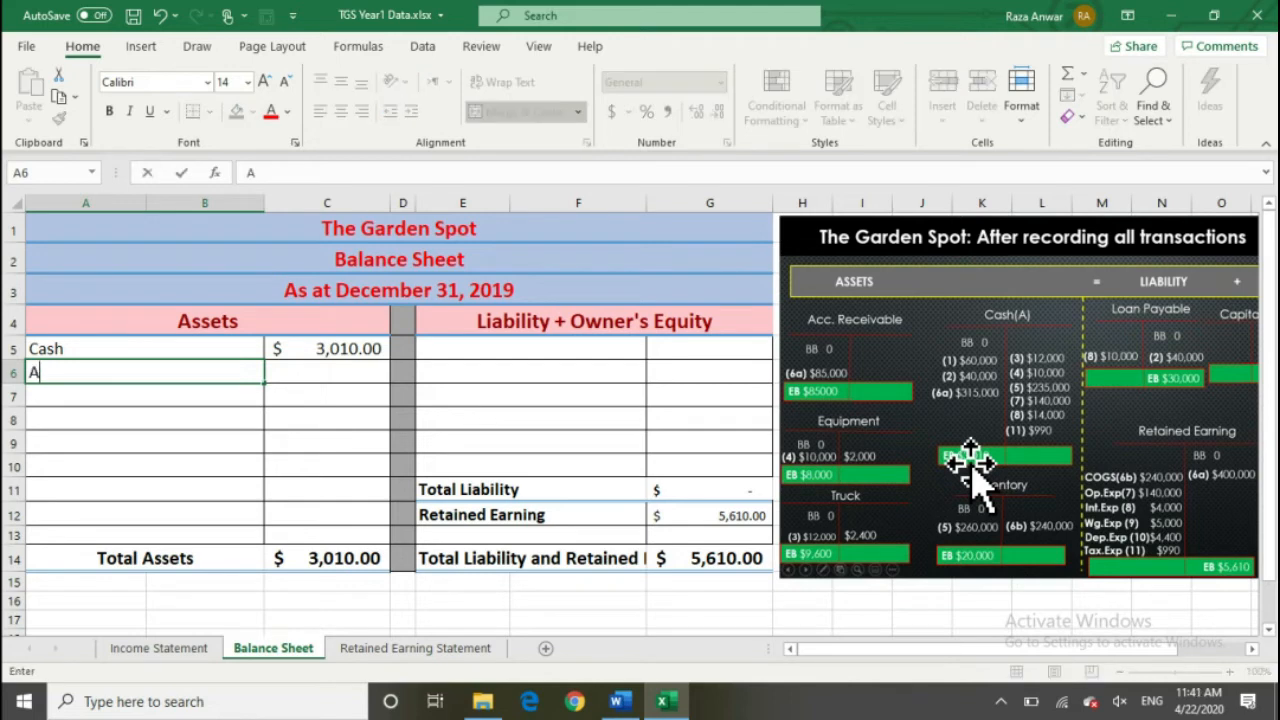
text(ccount )
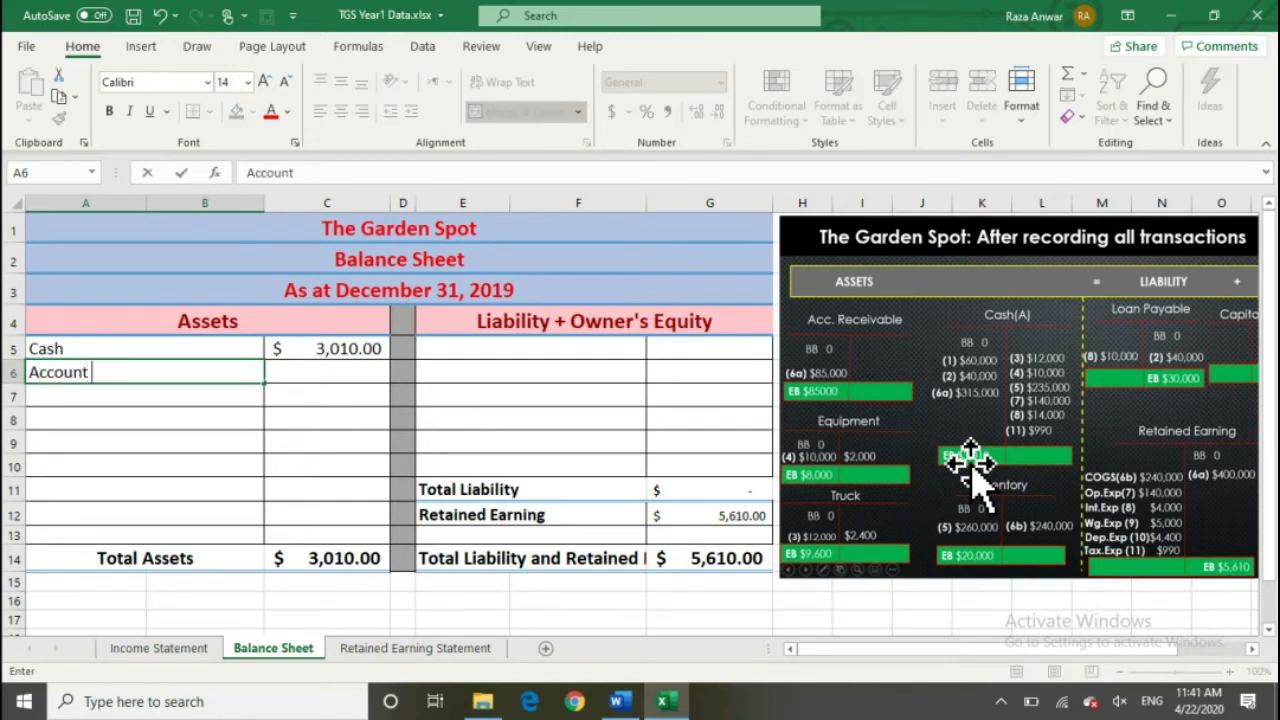
text(Receivable)
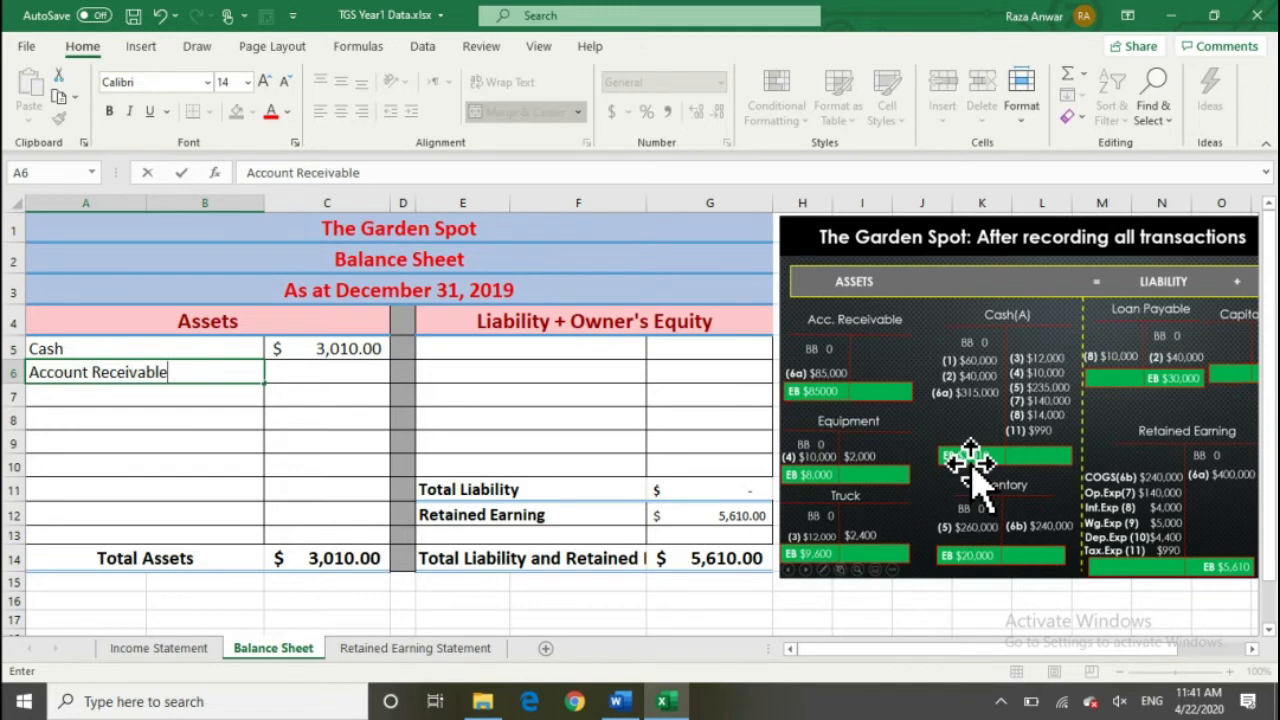
key(Tab)
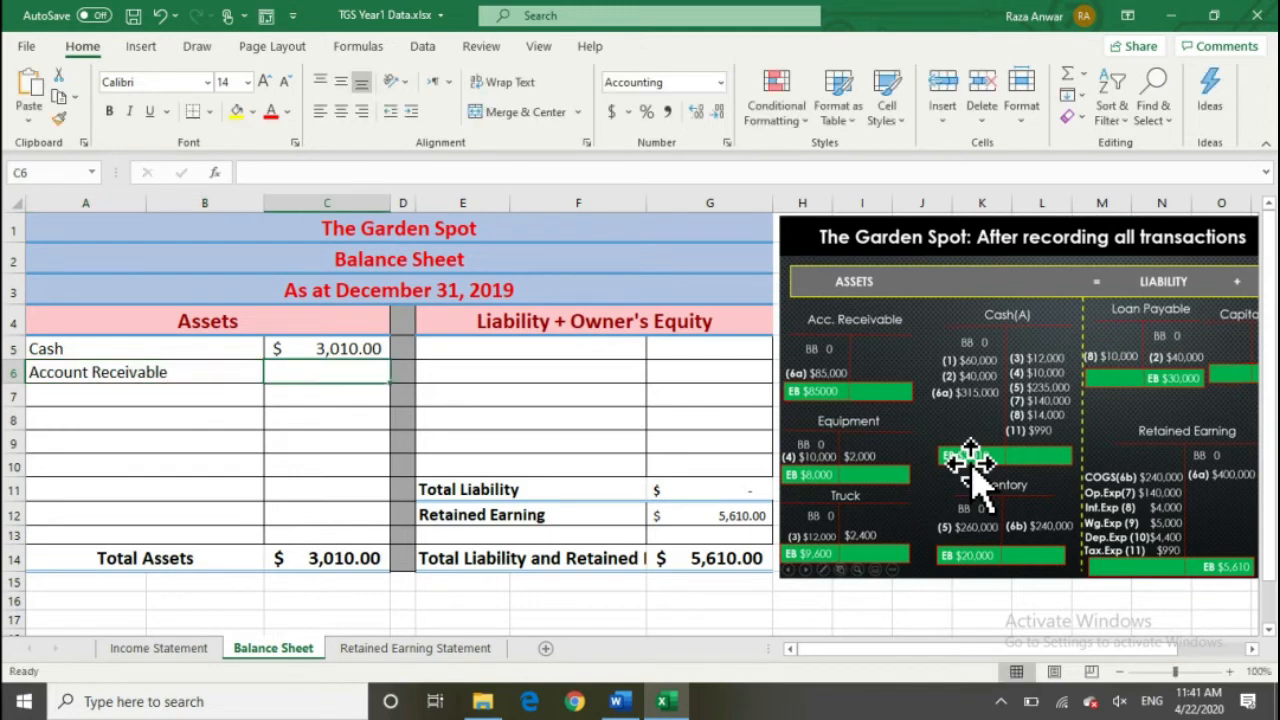
text(85000)
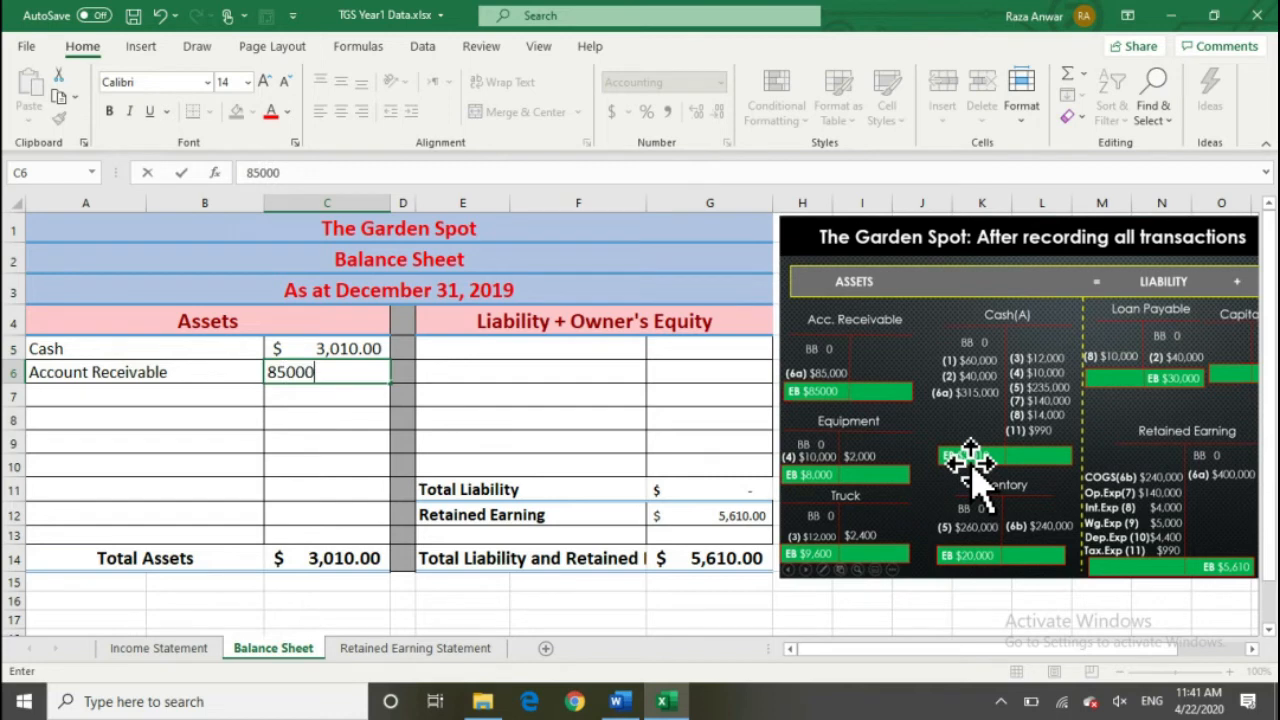
key(Return)
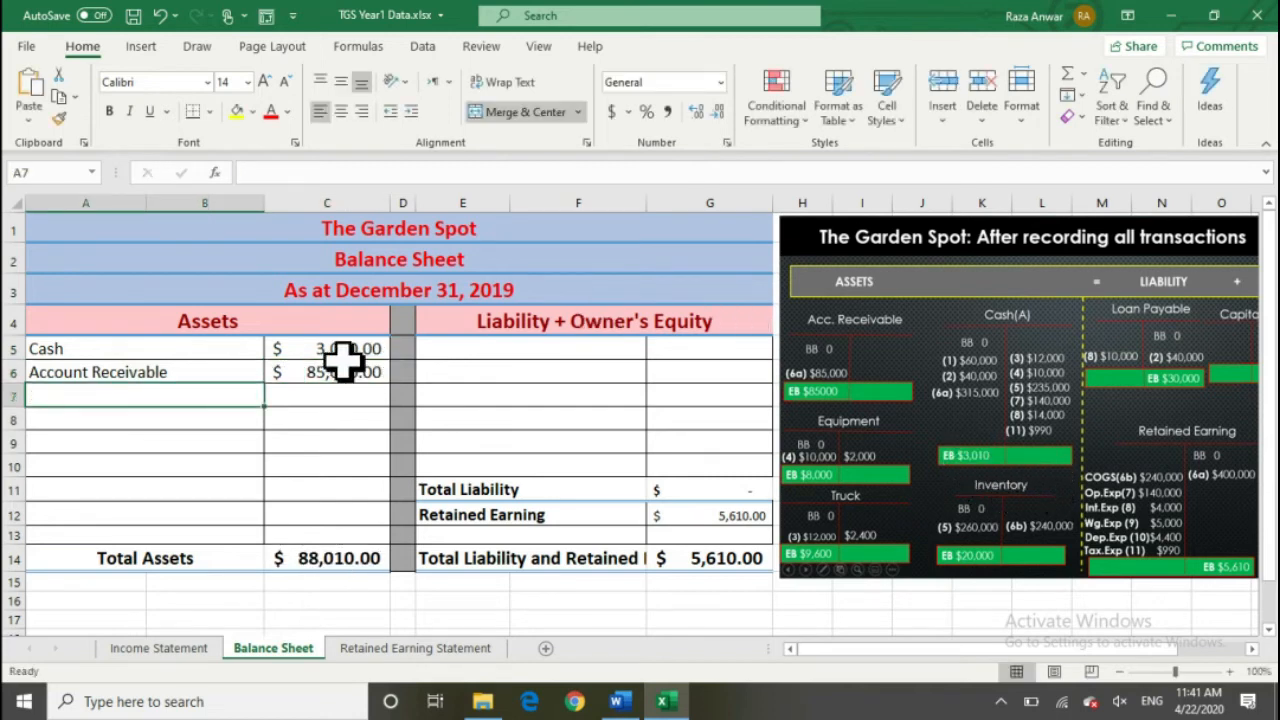
Add Inventory in row 7 of the assets with an amount of 20000
click(234, 372)
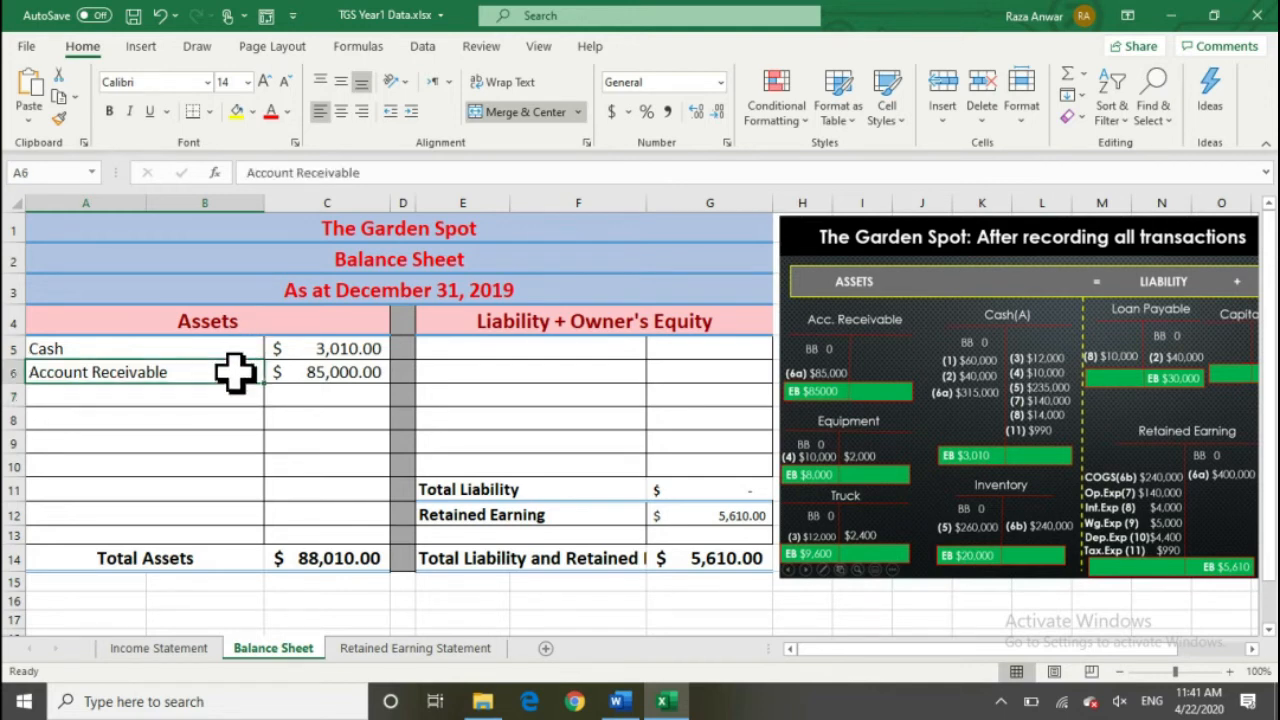
click(232, 397)
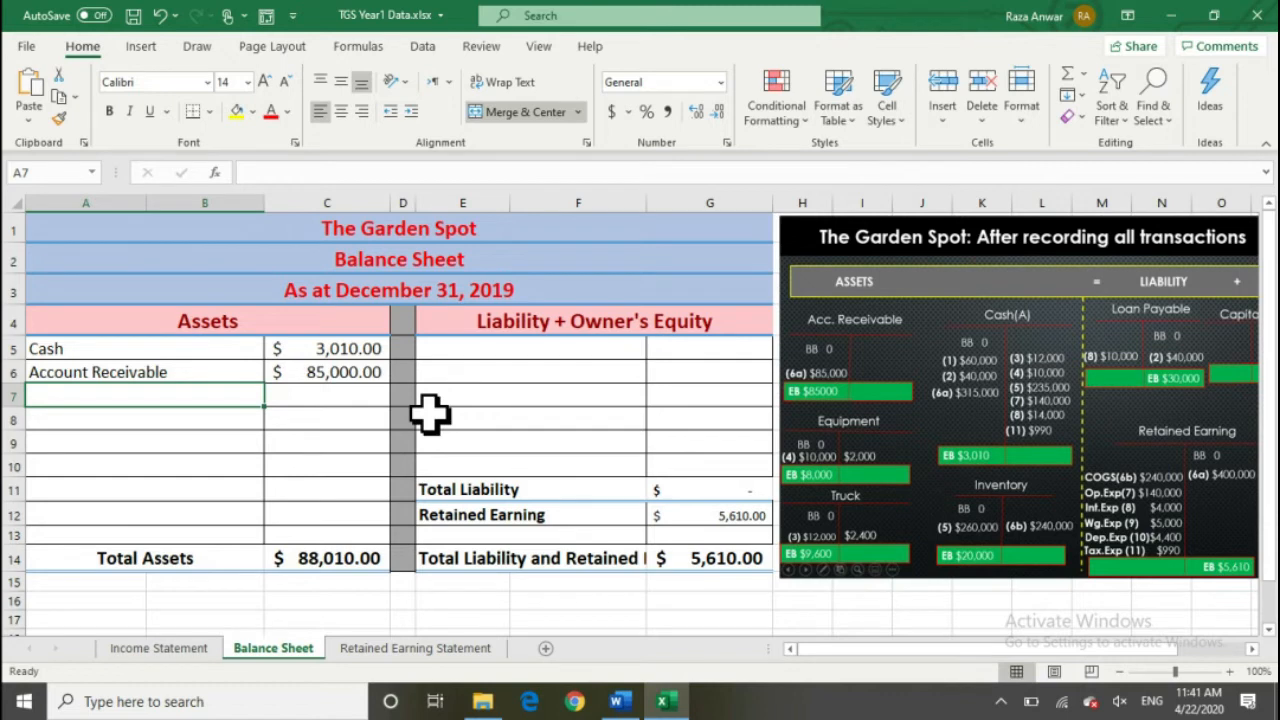
text(Inv)
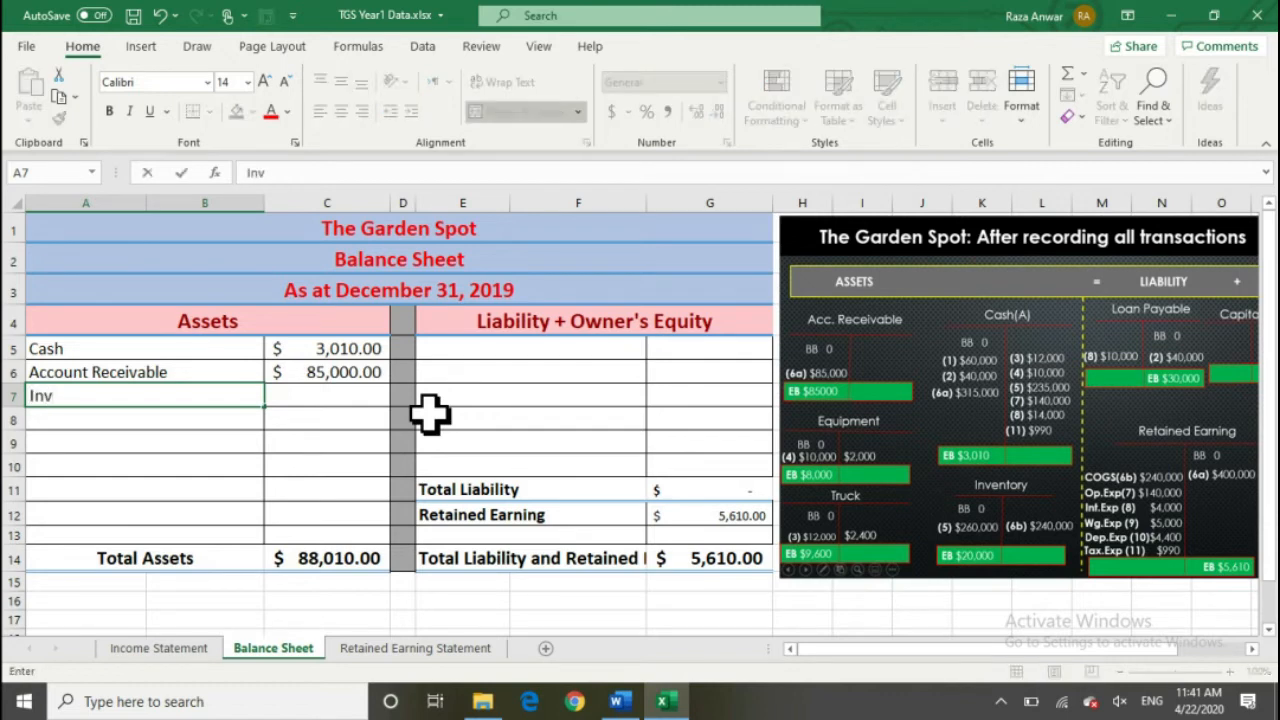
text(entory)
key(Tab)
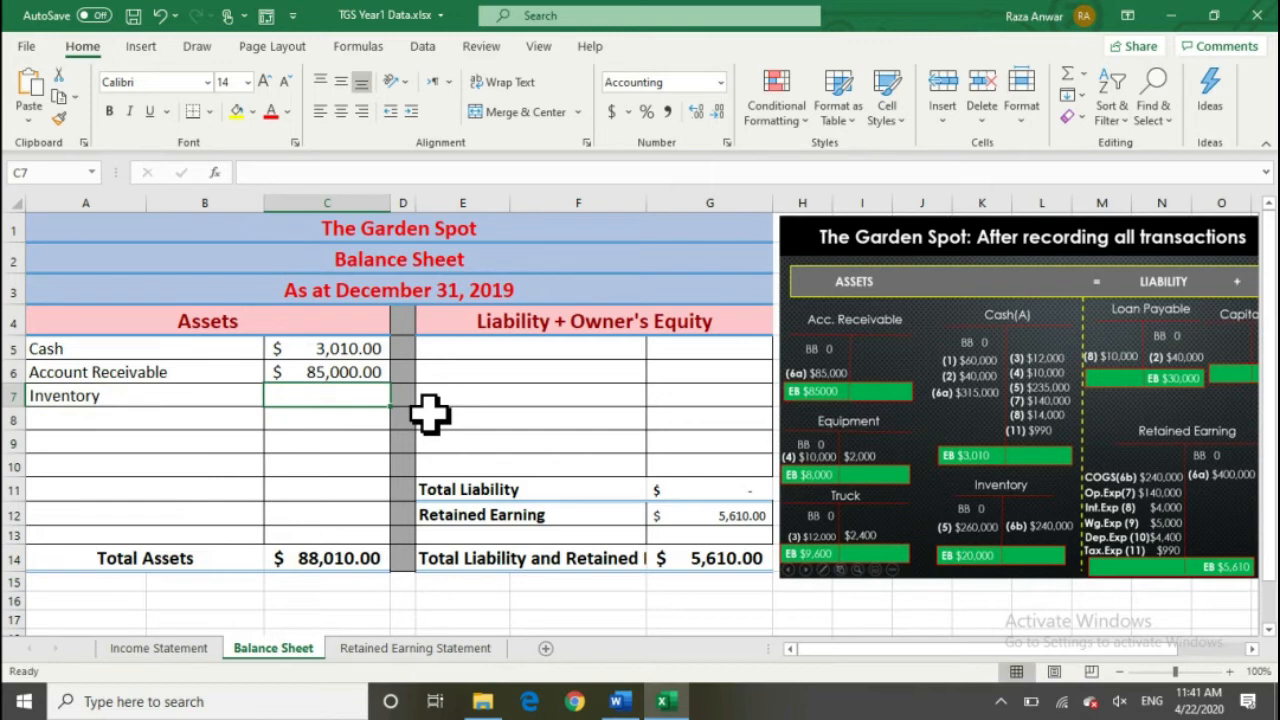
text(20000)
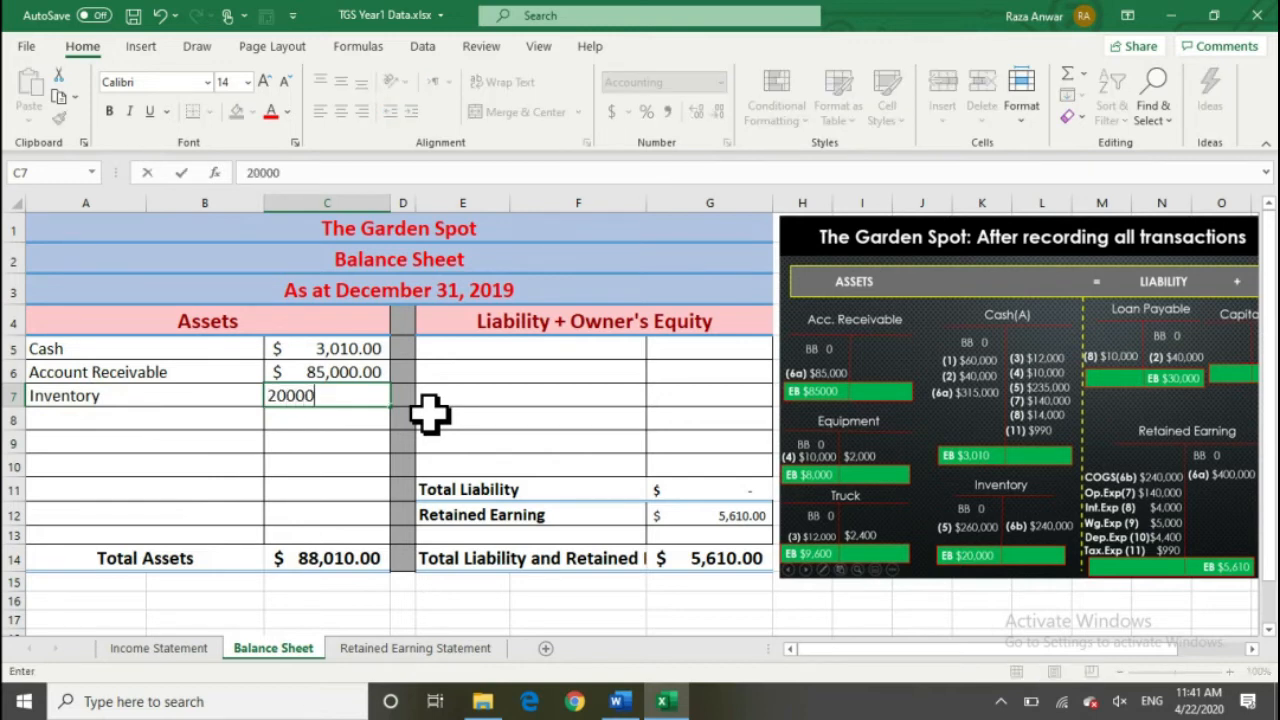
key(Return)
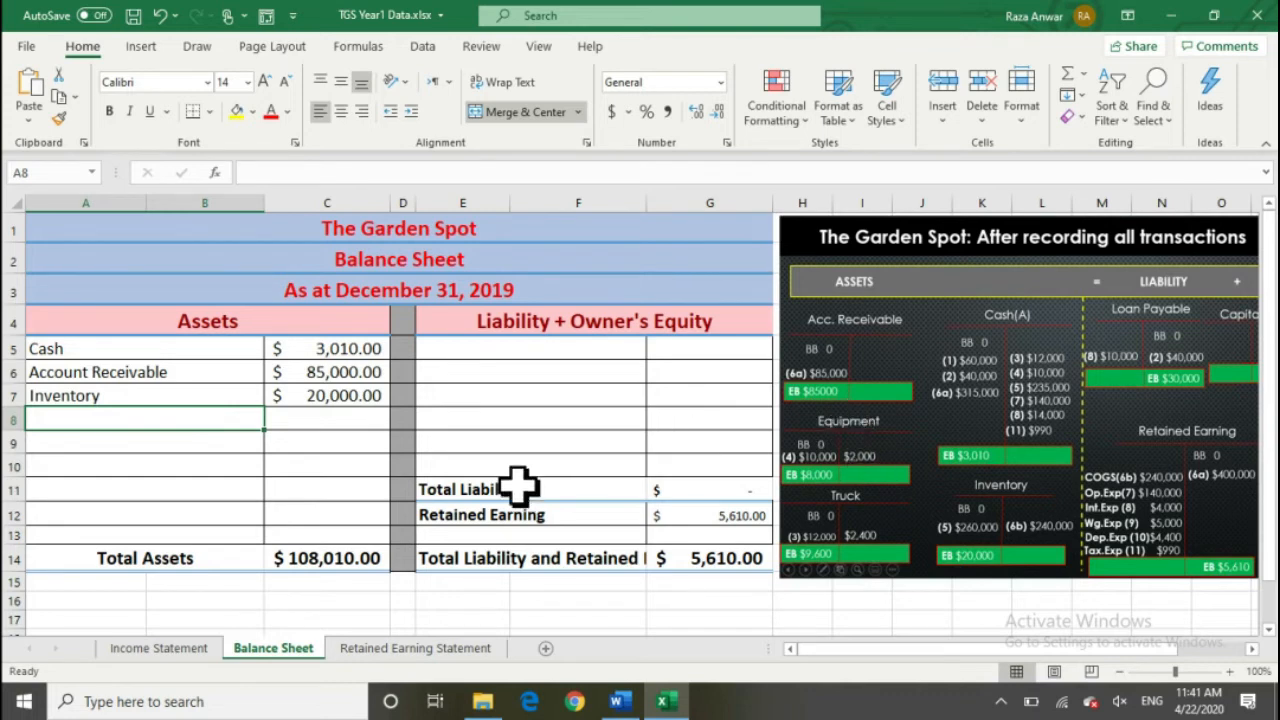
Add Equipment in row 8 of the assets with an amount of 8000
text(Equi)
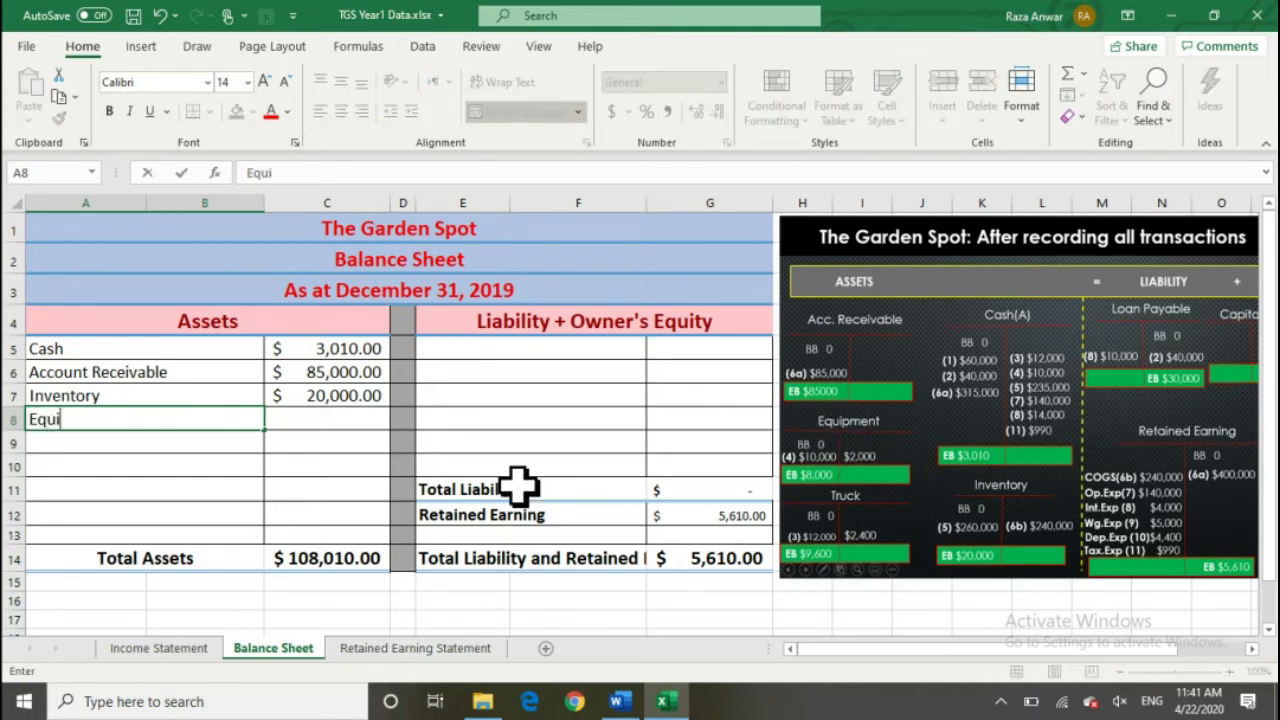
text(pment)
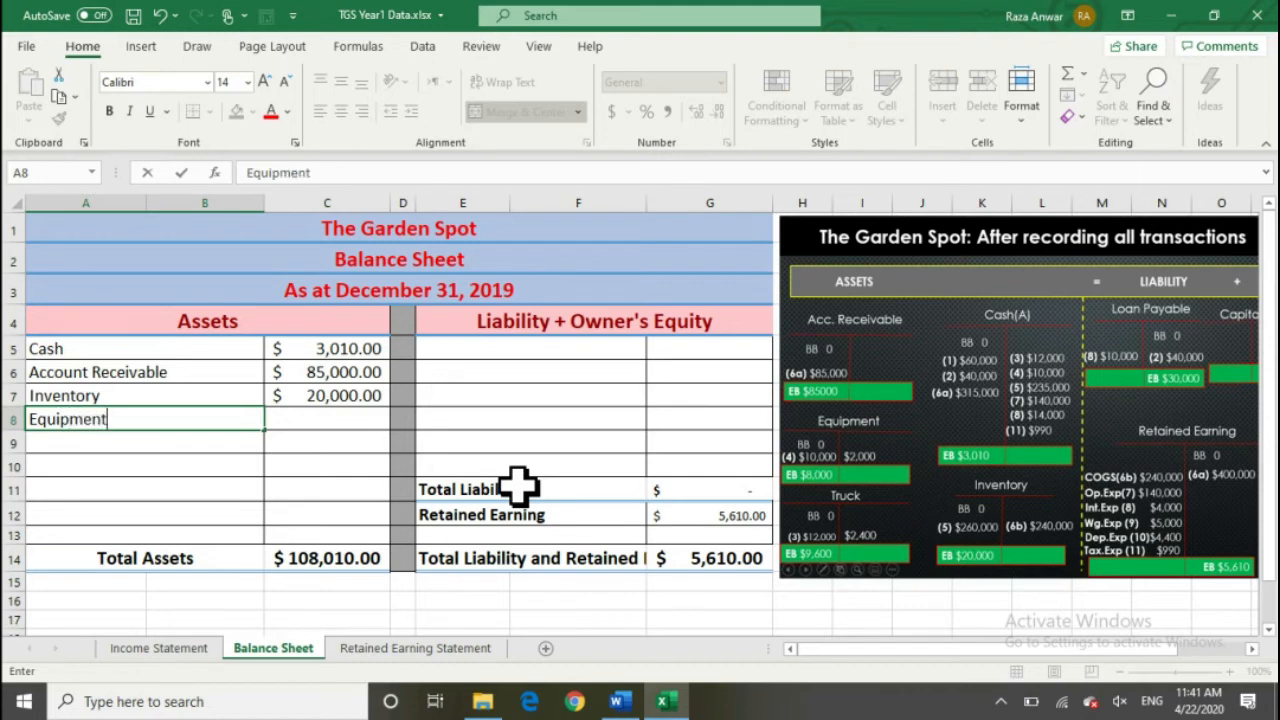
key(Tab)
text(8000)
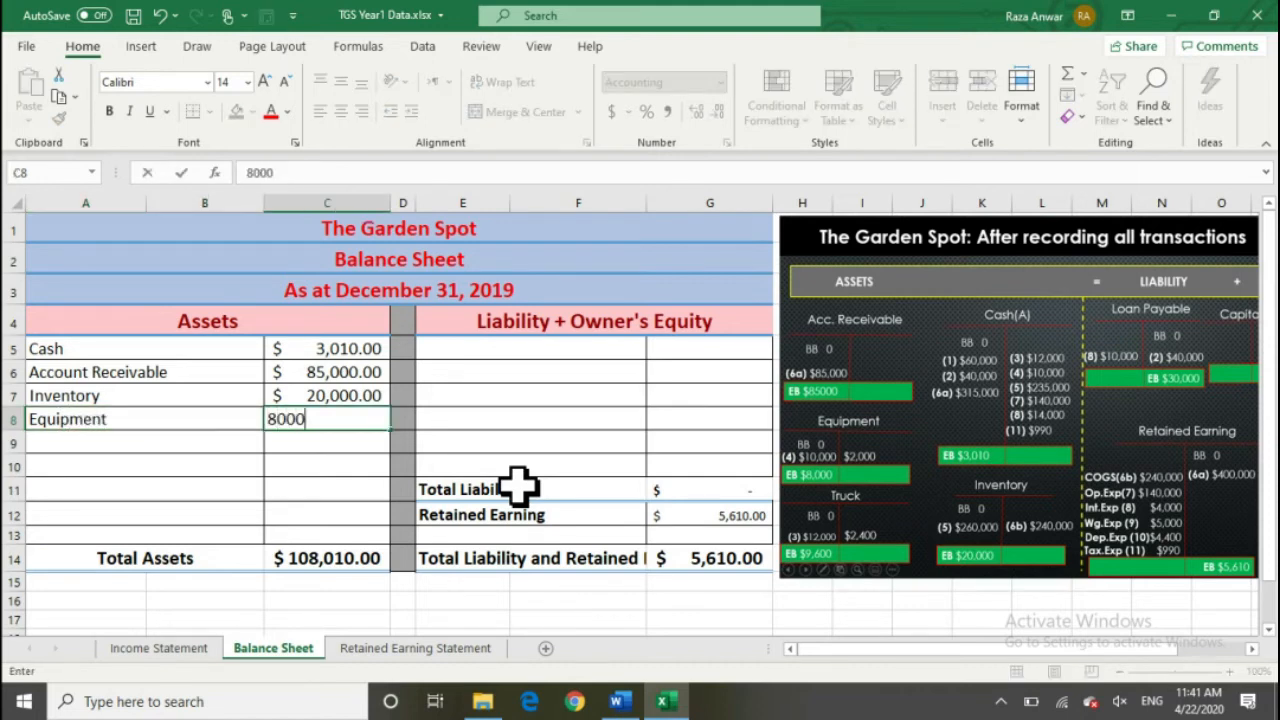
key(Return)
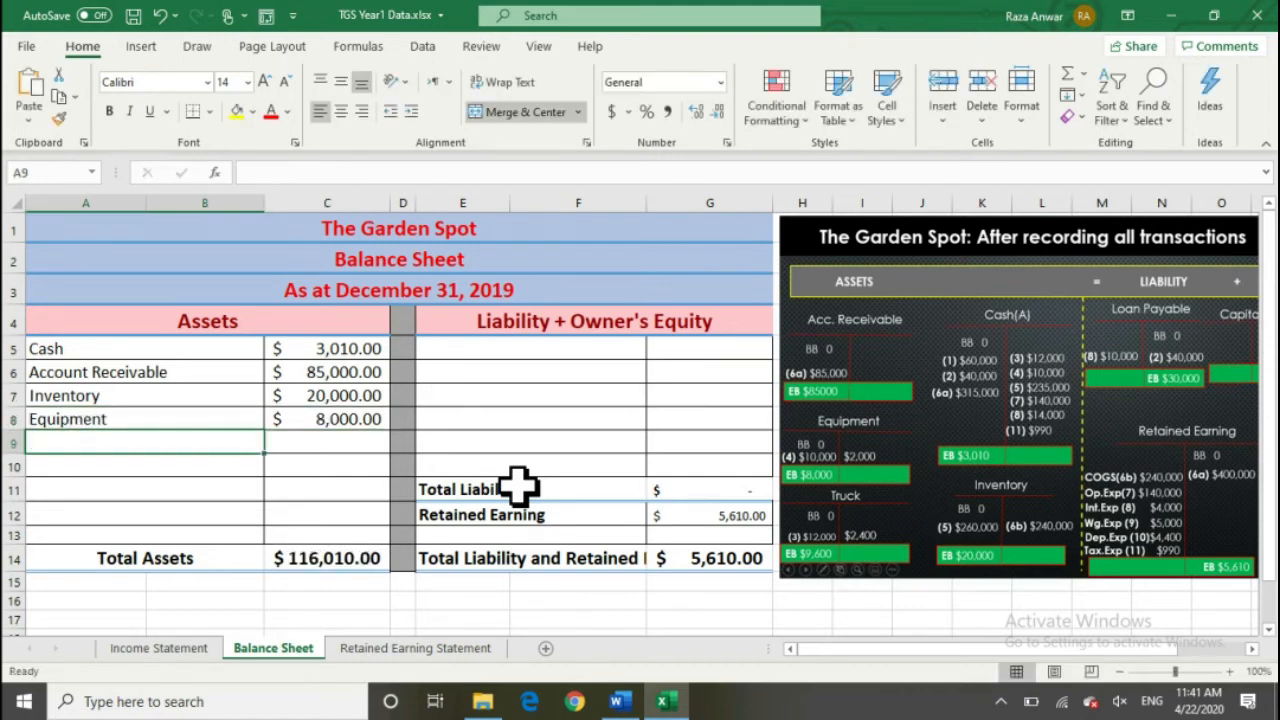
Add Truck in row 9 of the assets with an amount of 9600 and check the Total Assets cell
text(Truck)
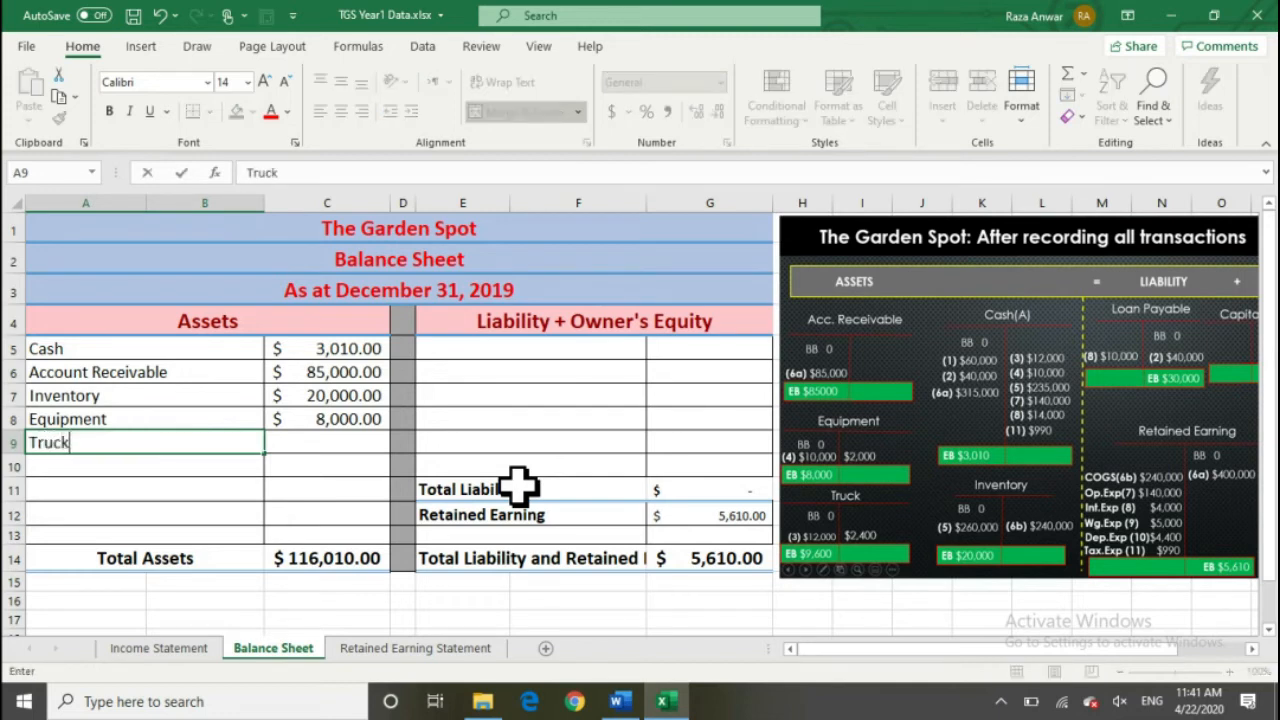
key(Tab)
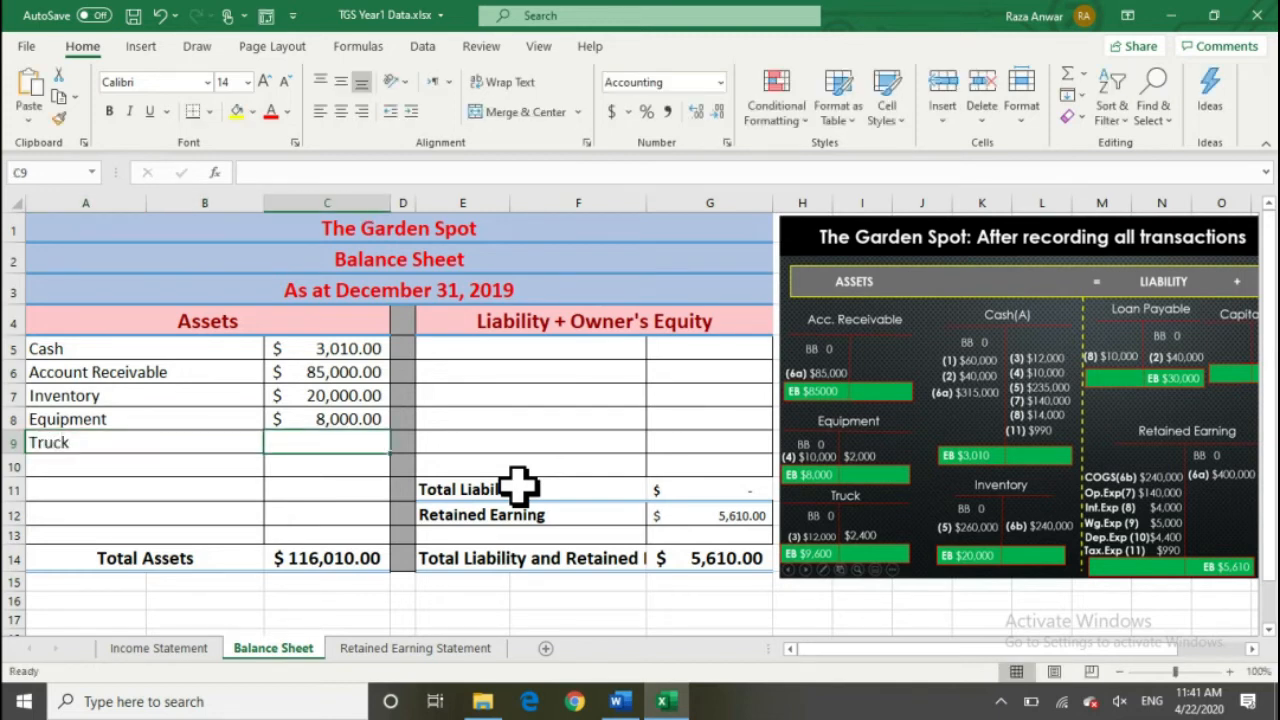
text(9600)
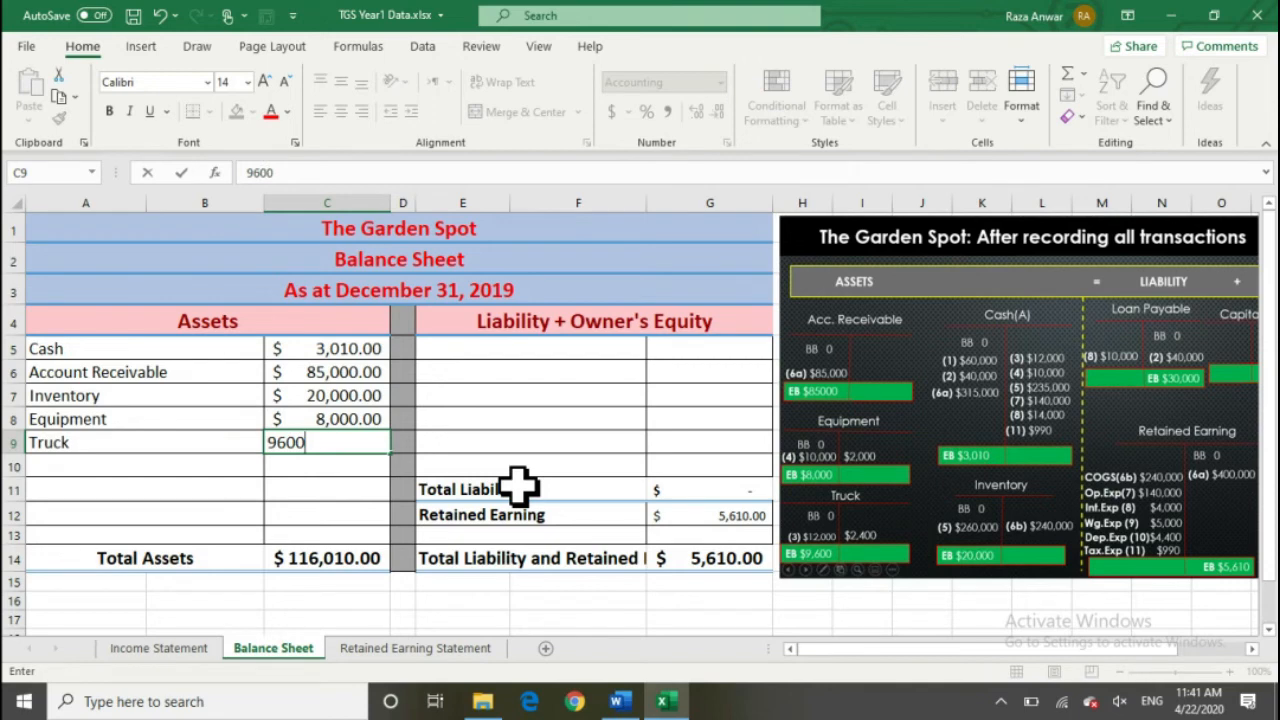
key(Return)
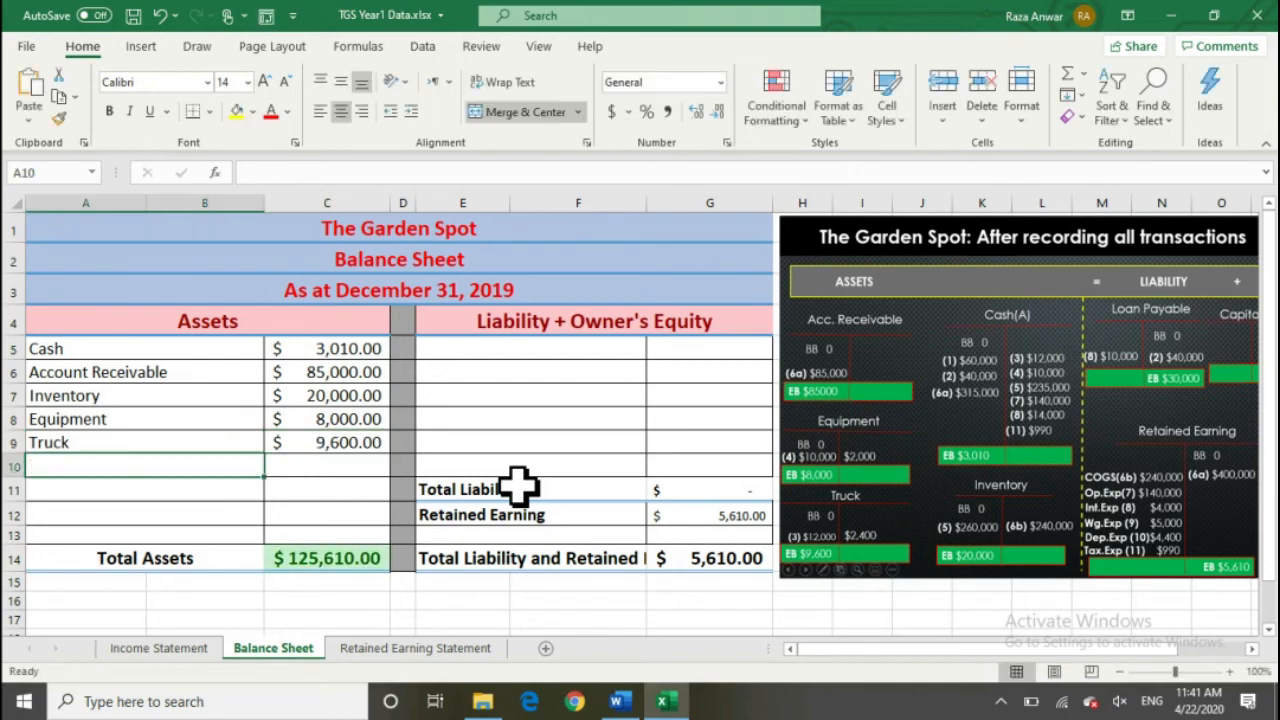
click(349, 557)
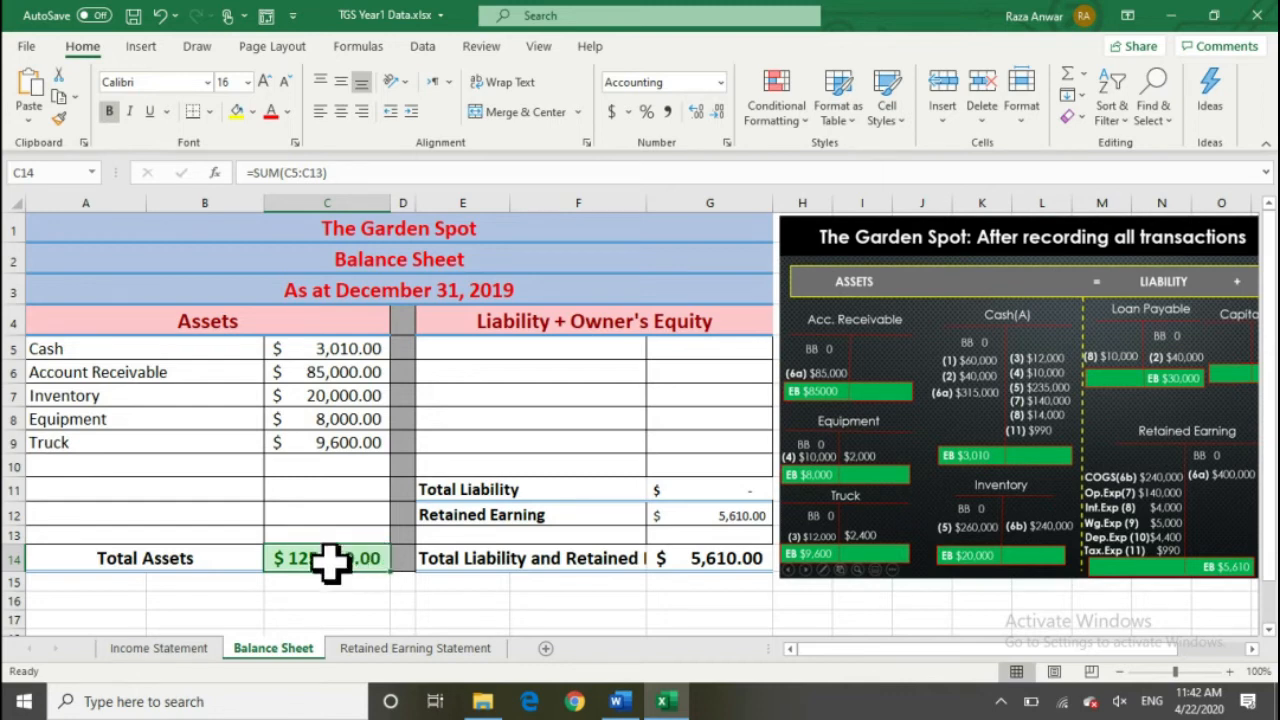
Enter Account Payable in E5 as the first liability on the Balance Sheet with 25000 in G5
click(505, 352)
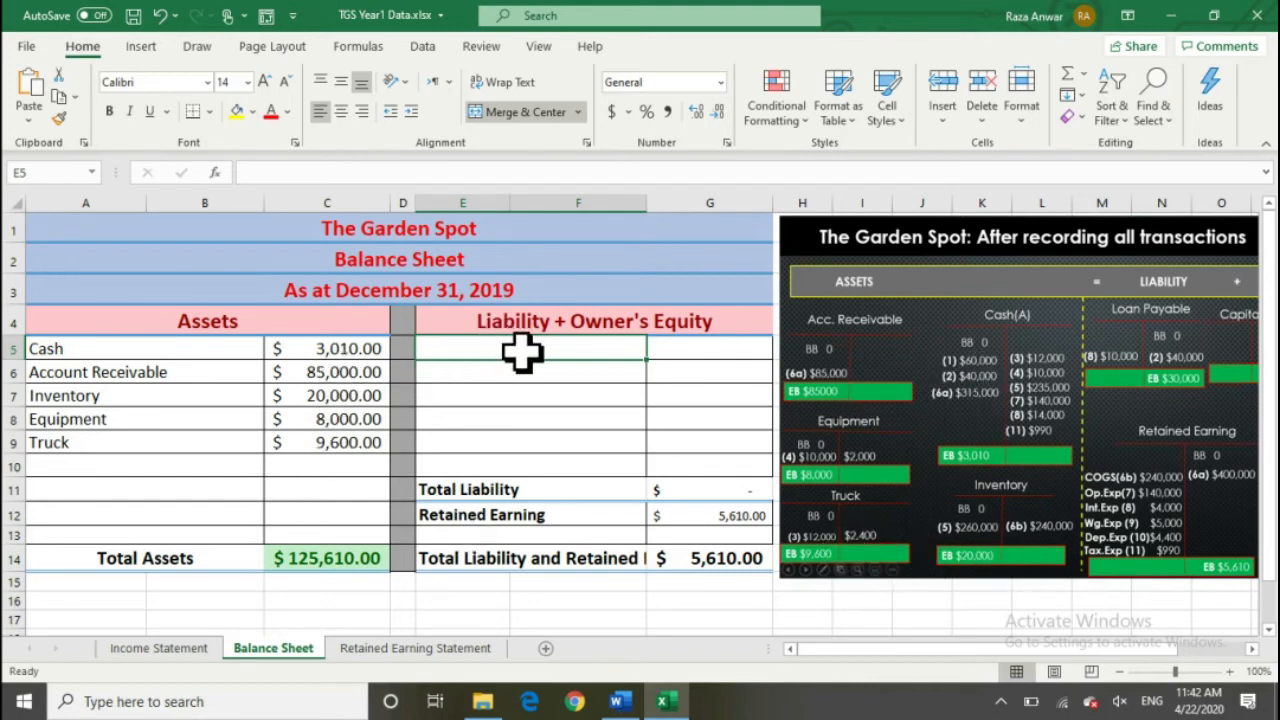
mouse_move(812, 652)
mouse_down()
mouse_move(852, 657)
mouse_move(857, 680)
mouse_move(822, 657)
mouse_up()
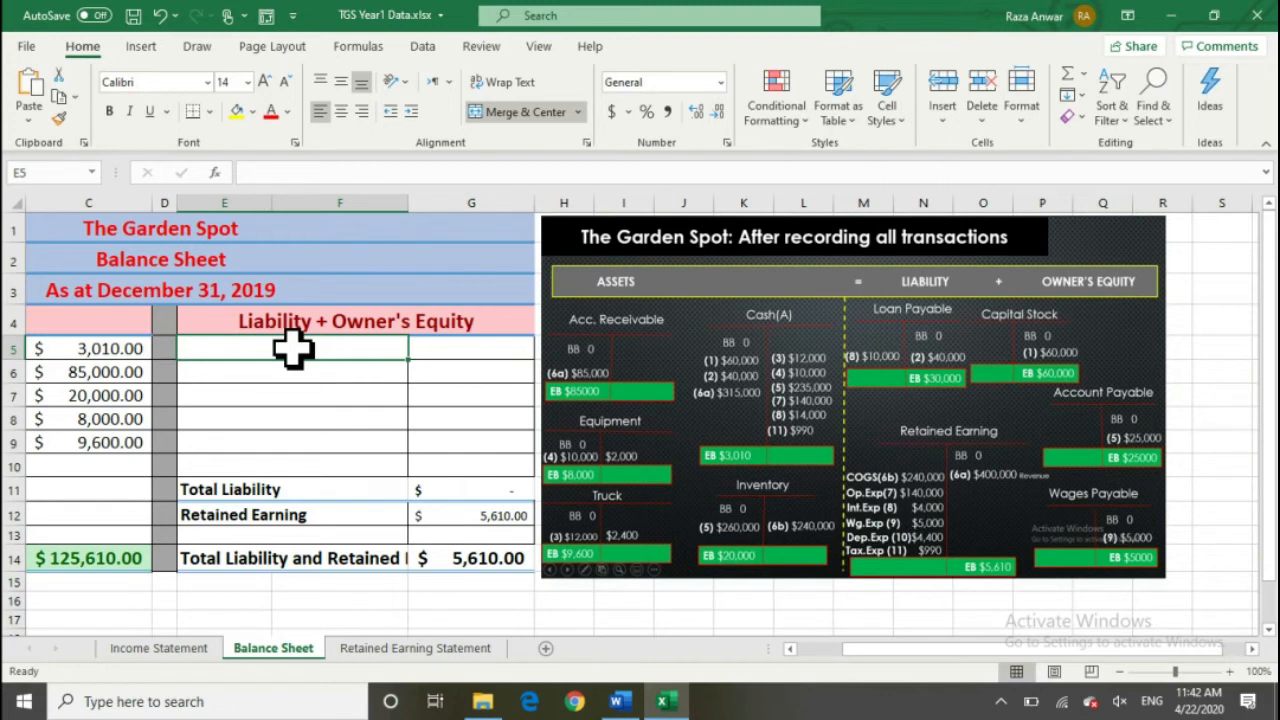
text(Account Payable)
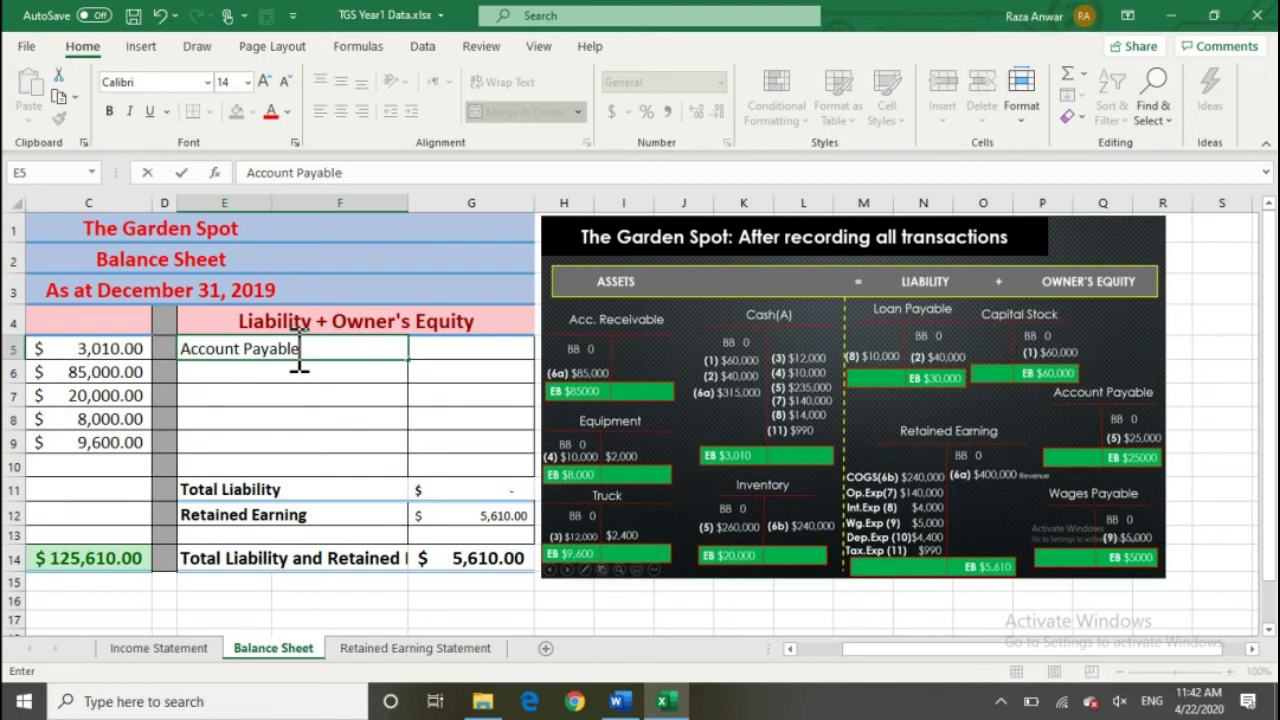
key(Tab)
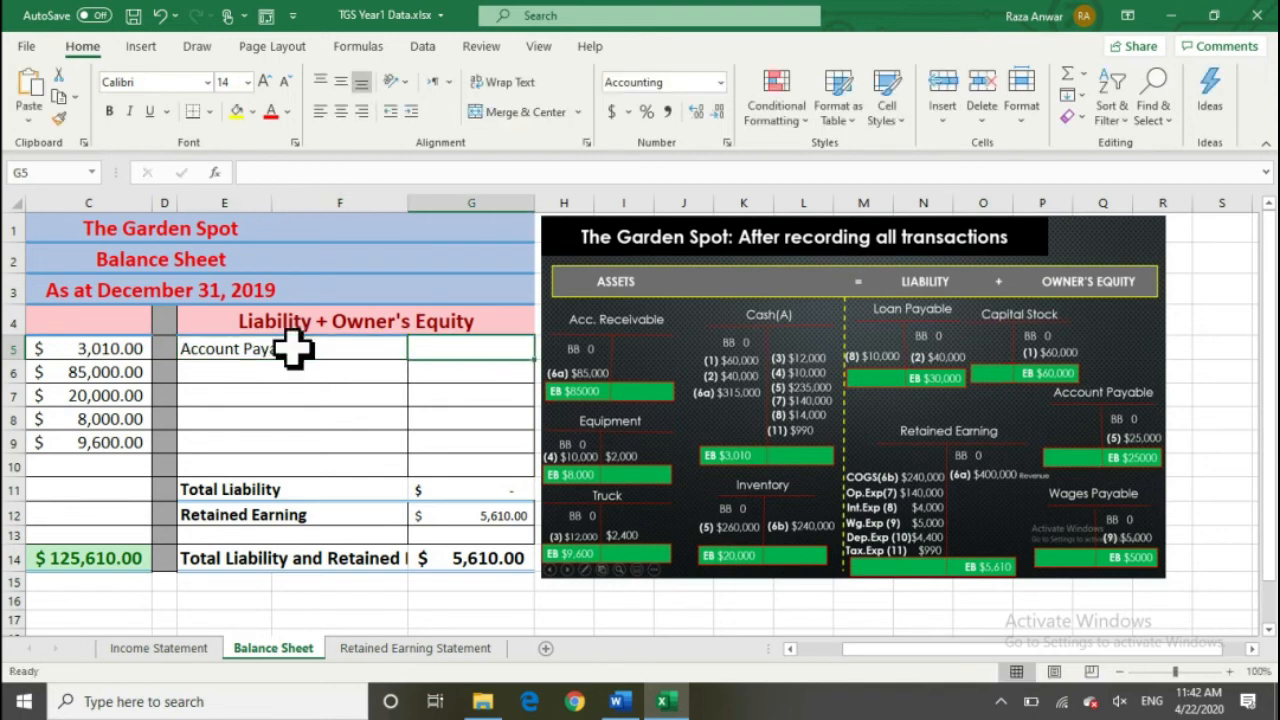
text(250)
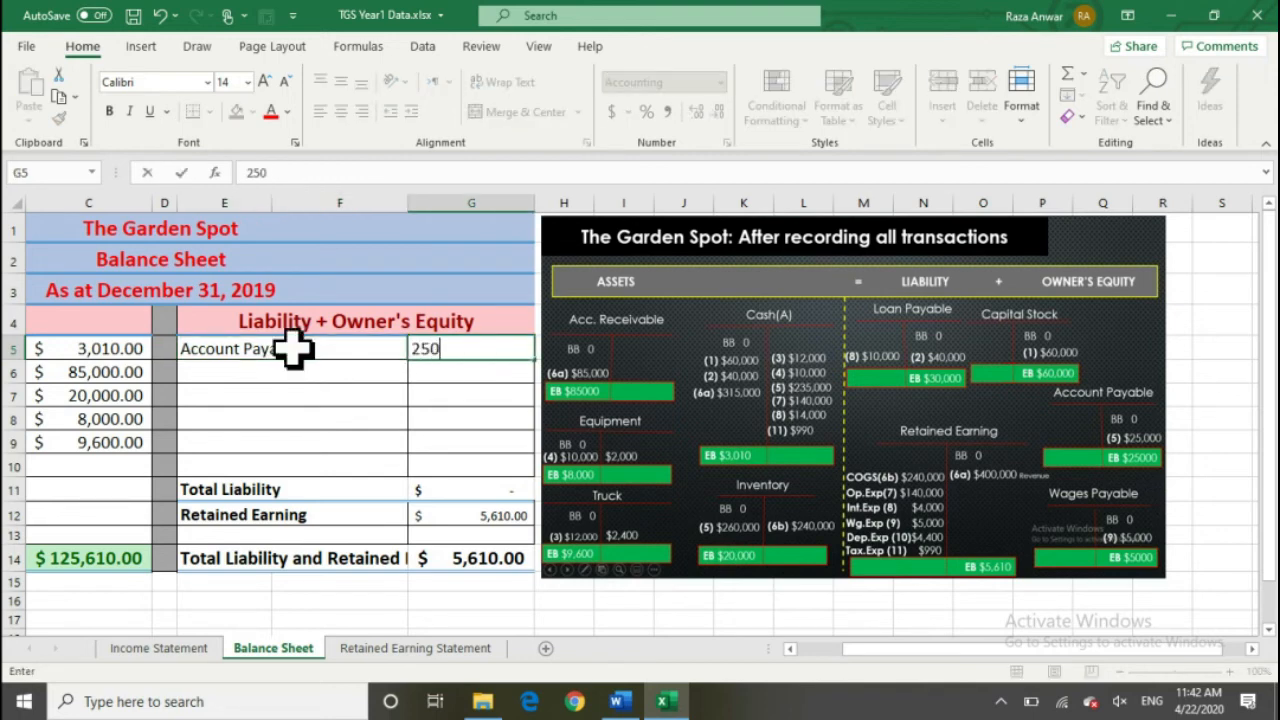
text(5,000)
key(Return)
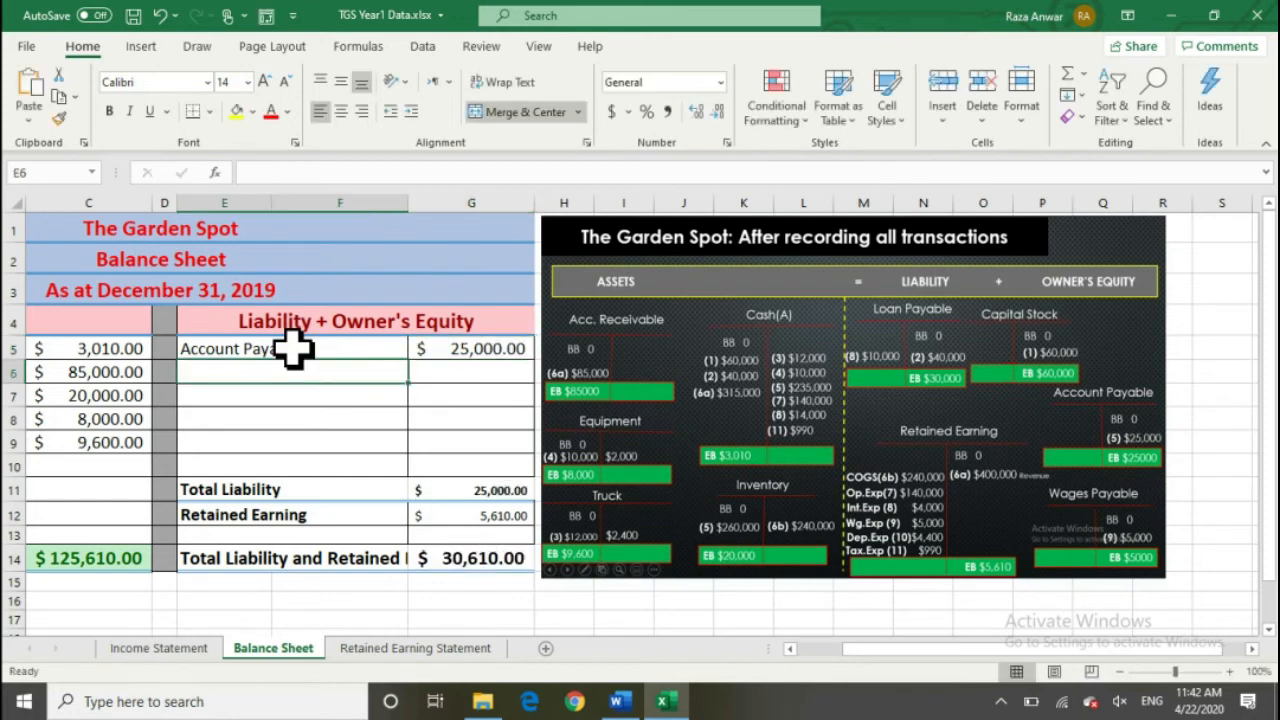
Add Loan Payable in row 6 of the liability side with an amount of 30000
text(Loan Payable)
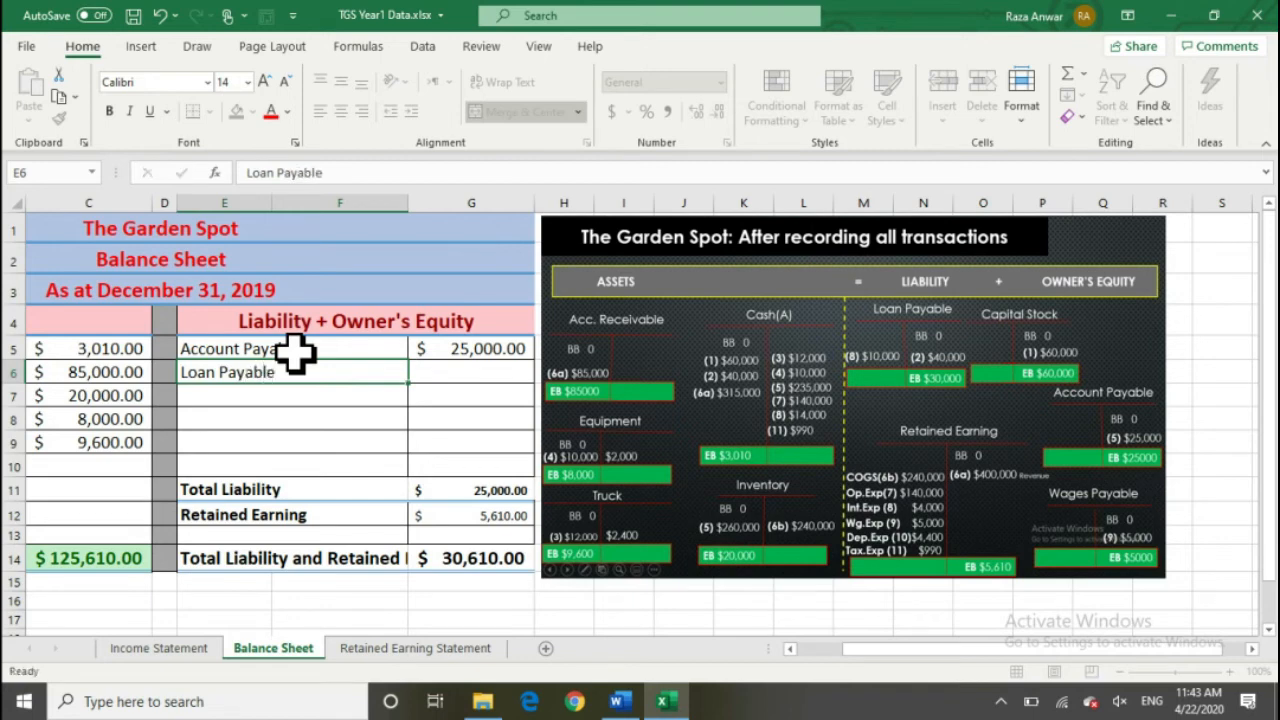
key(Tab)
text(30)
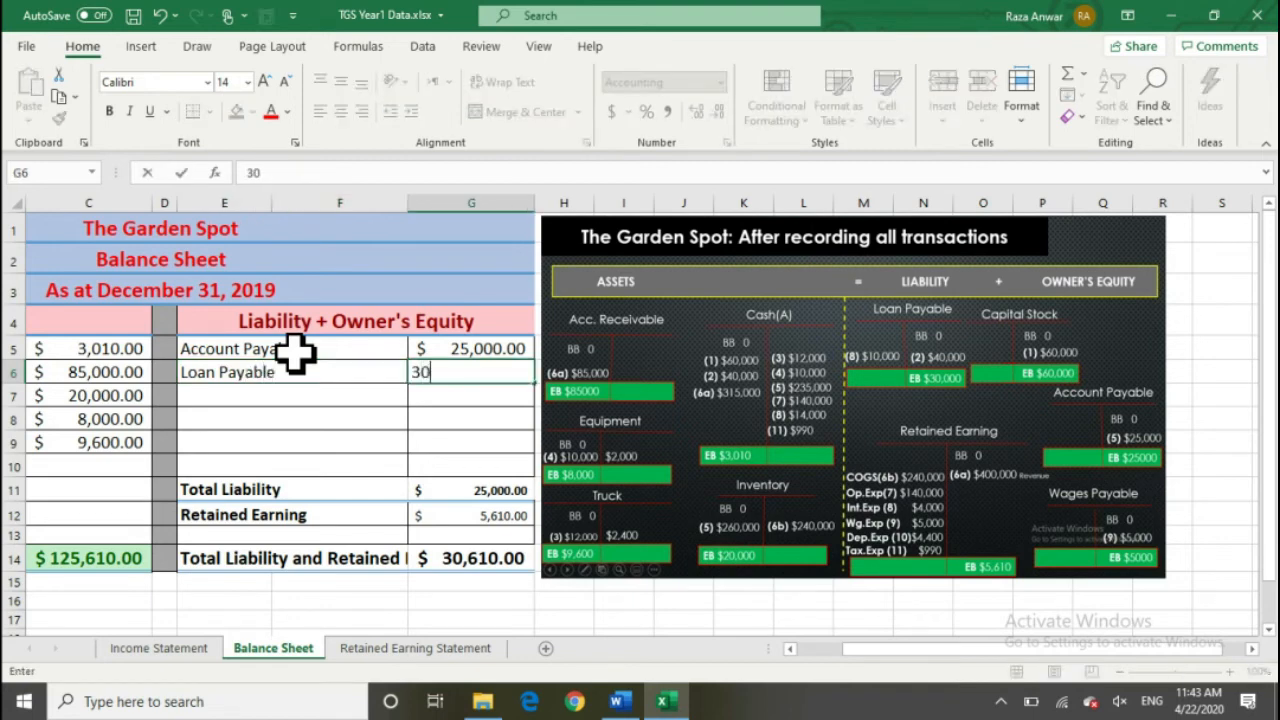
key(Return)
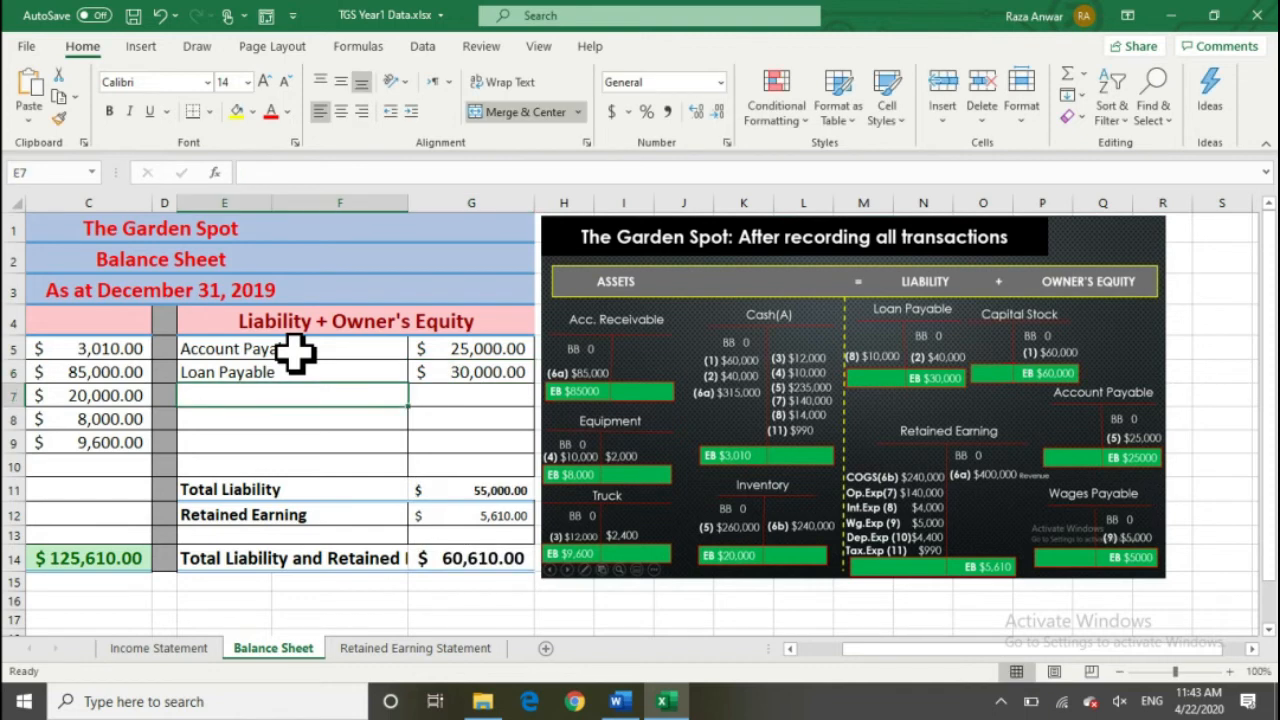
Add Wages Payable in row 7 of the liability side with an amount of 5000
text(Wages Payable)
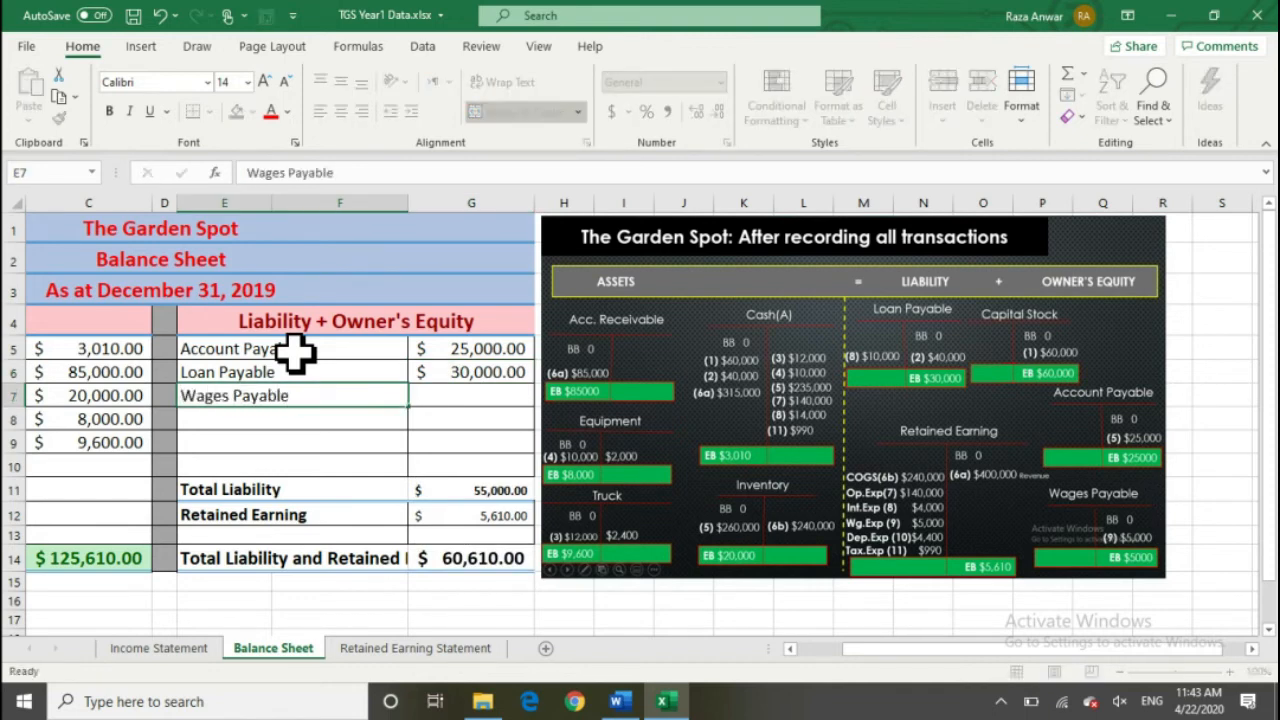
key(Tab)
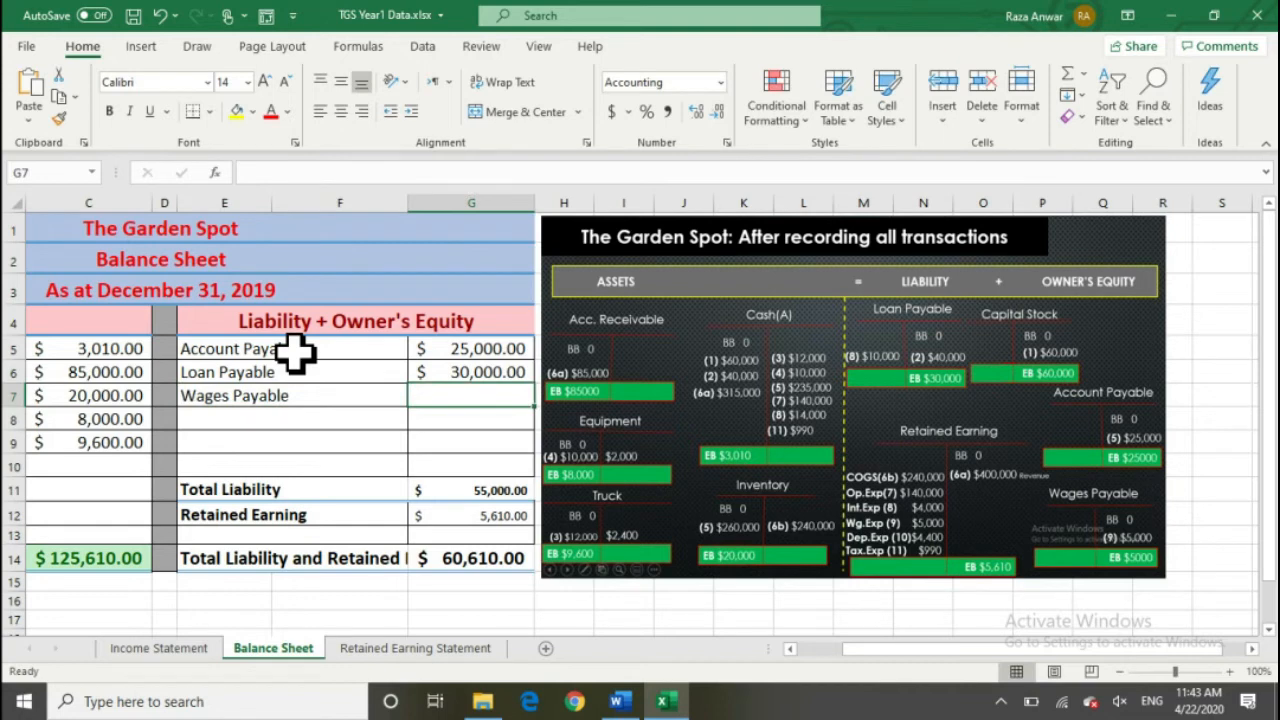
text(5,)
text(000)
key(Return)
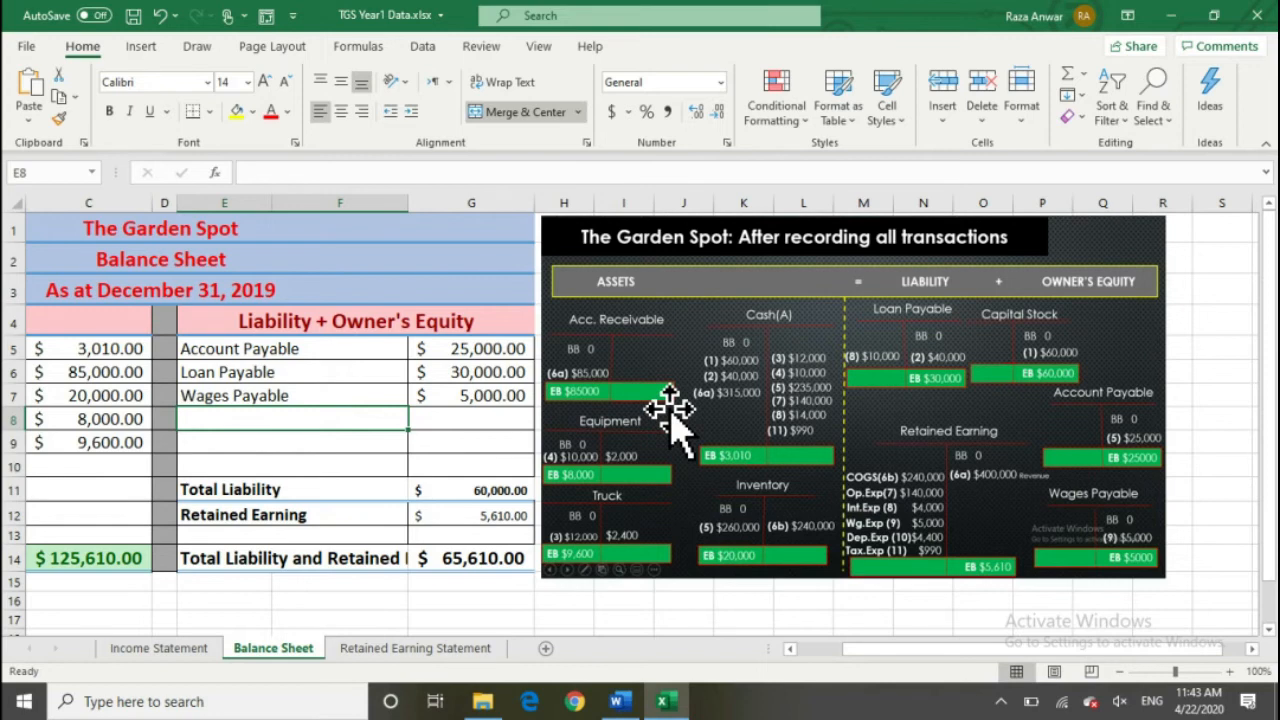
Add Capital Stock in row 8 of the Liability + Owner's Equity side with an amount of 60000
text(Capital Stock)
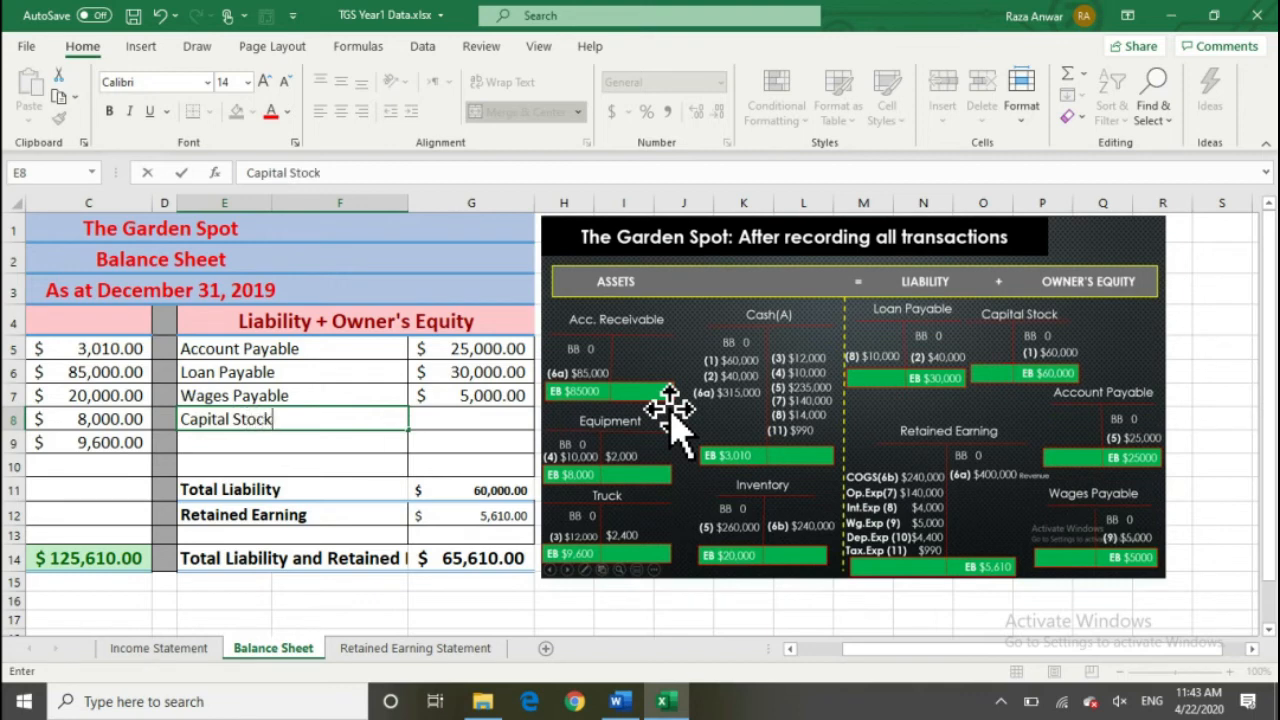
key(Tab)
text(60)
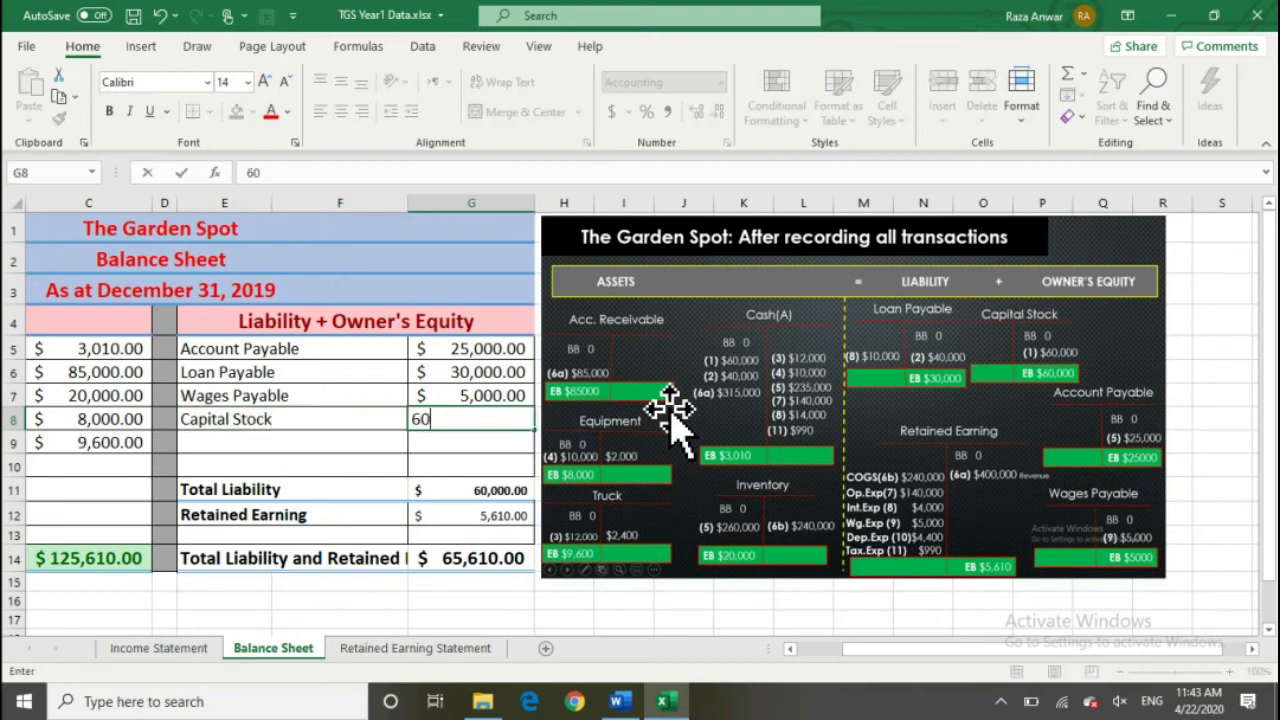
key(Return)
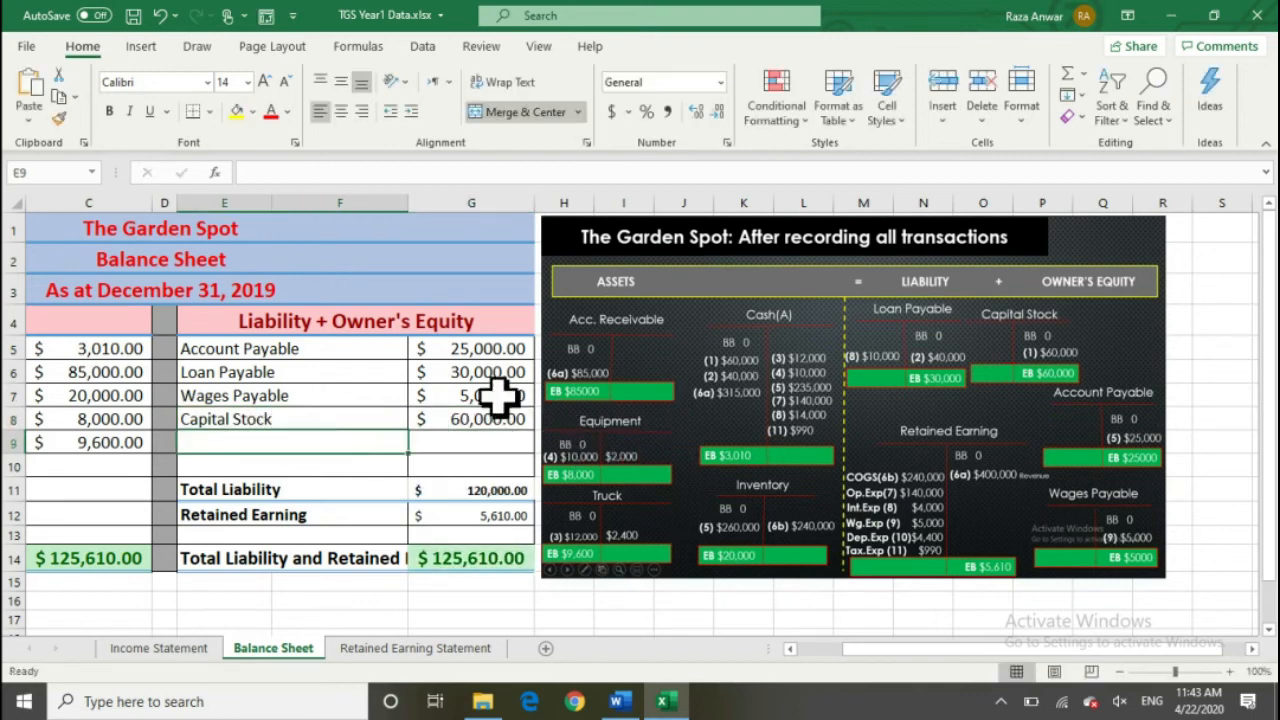
Check the Total Liability and Retained Earning formulas and compare Total Assets with the total of liability and retained earning
click(496, 486)
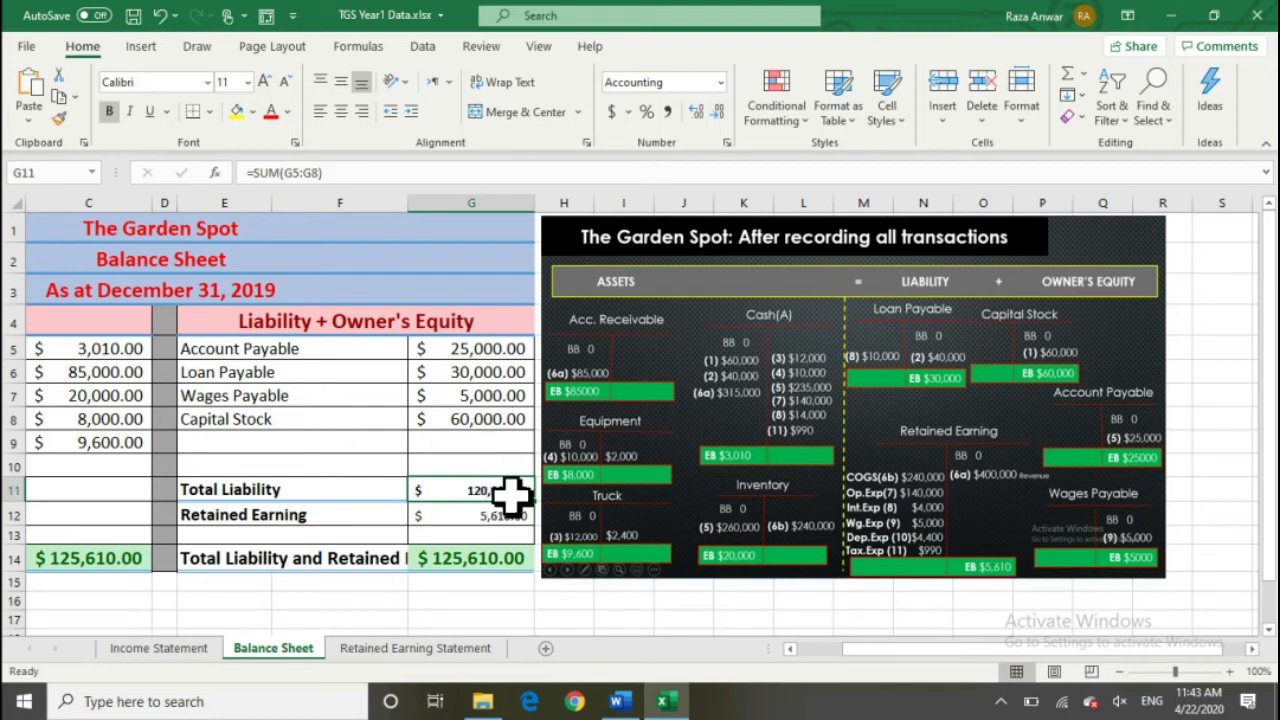
click(462, 514)
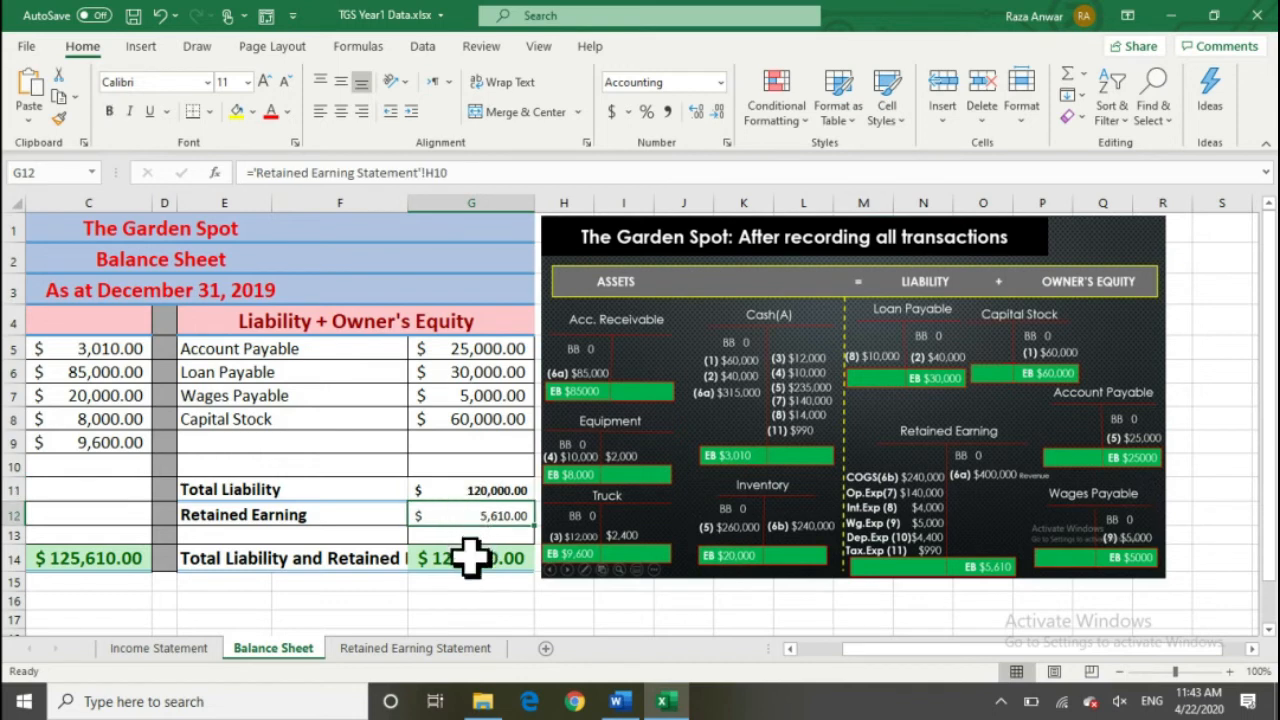
click(471, 557)
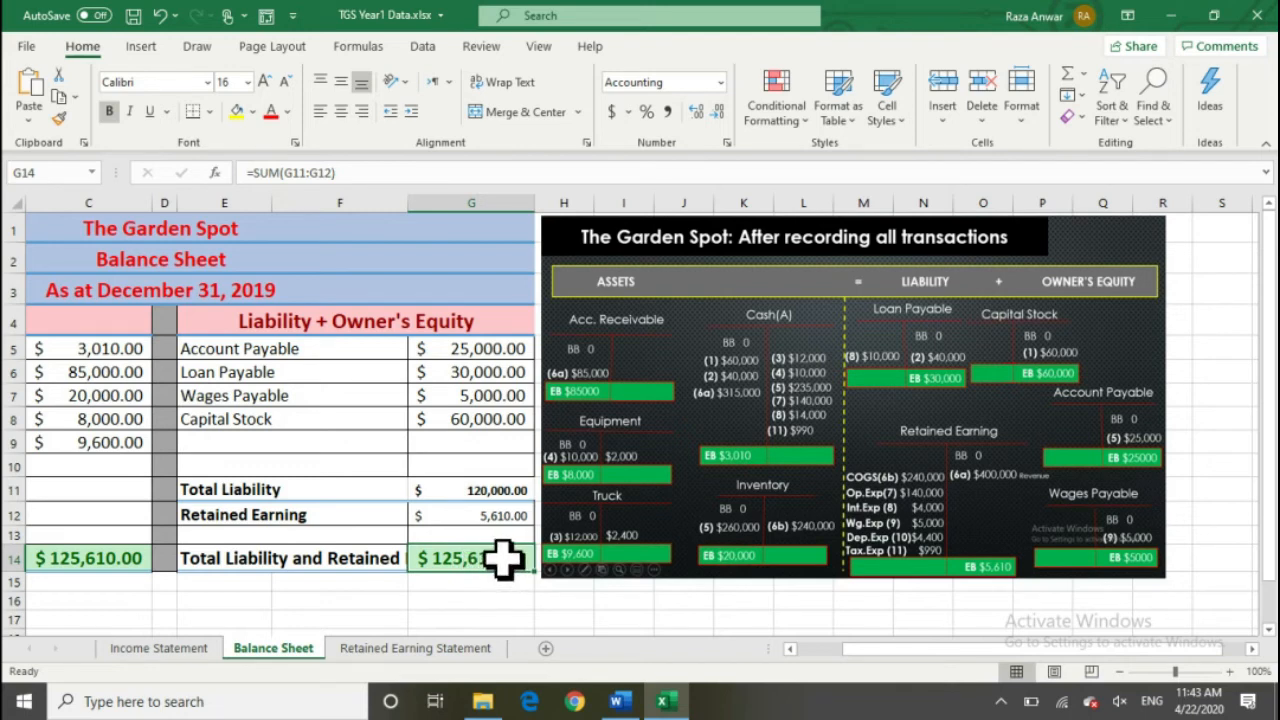
drag(904, 650, 835, 650)
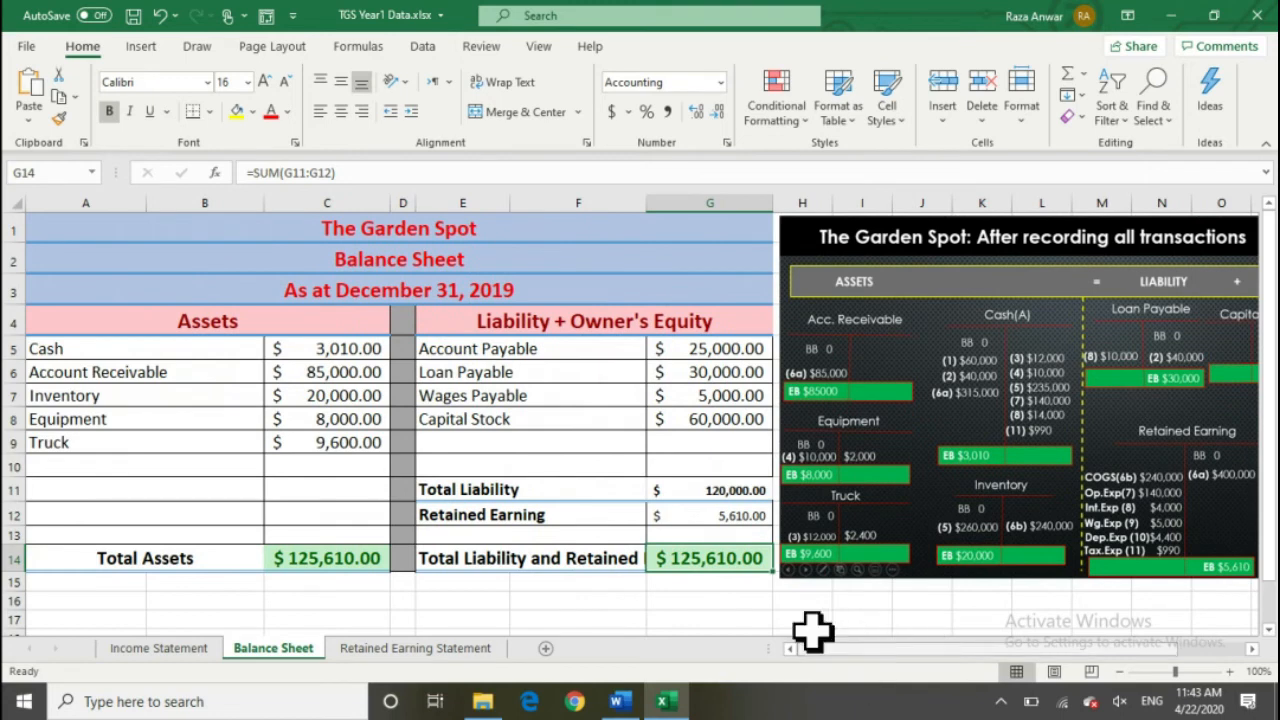
click(300, 555)
click(668, 561)
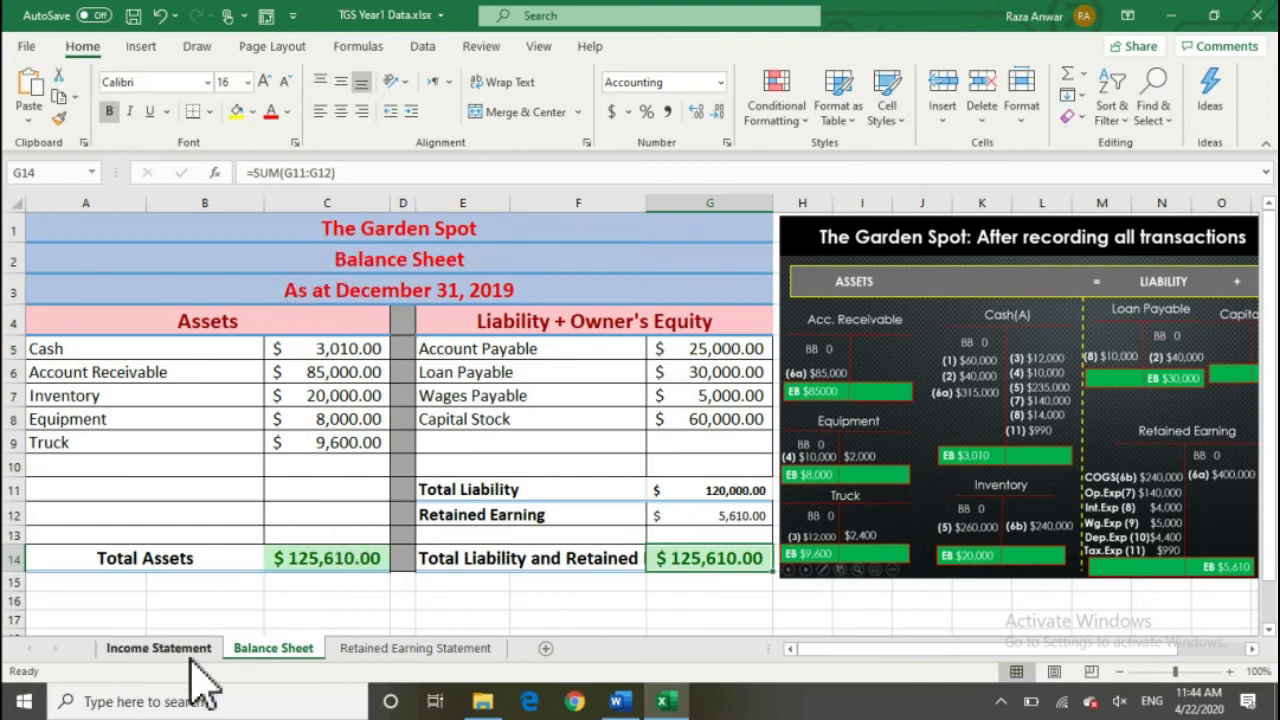
Review the Income Statement and Retained Earning Statement sheets, and return to the Balance Sheet
click(160, 648)
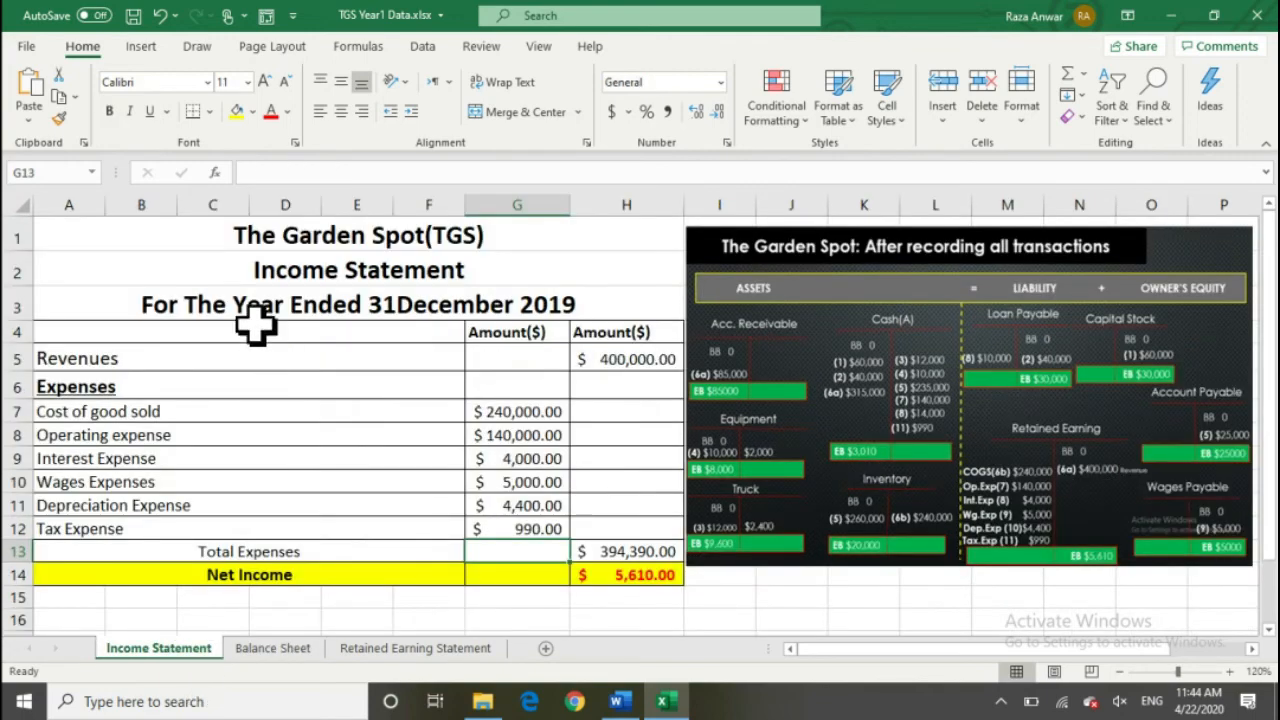
click(360, 652)
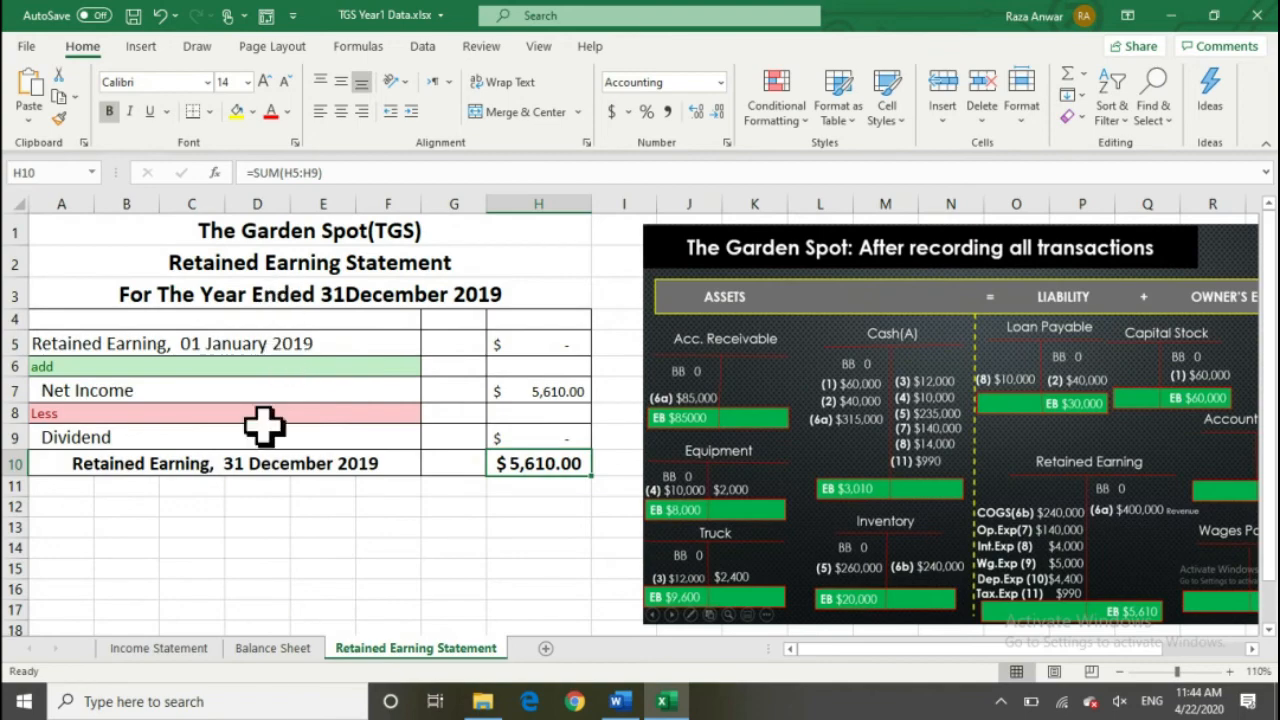
click(273, 648)
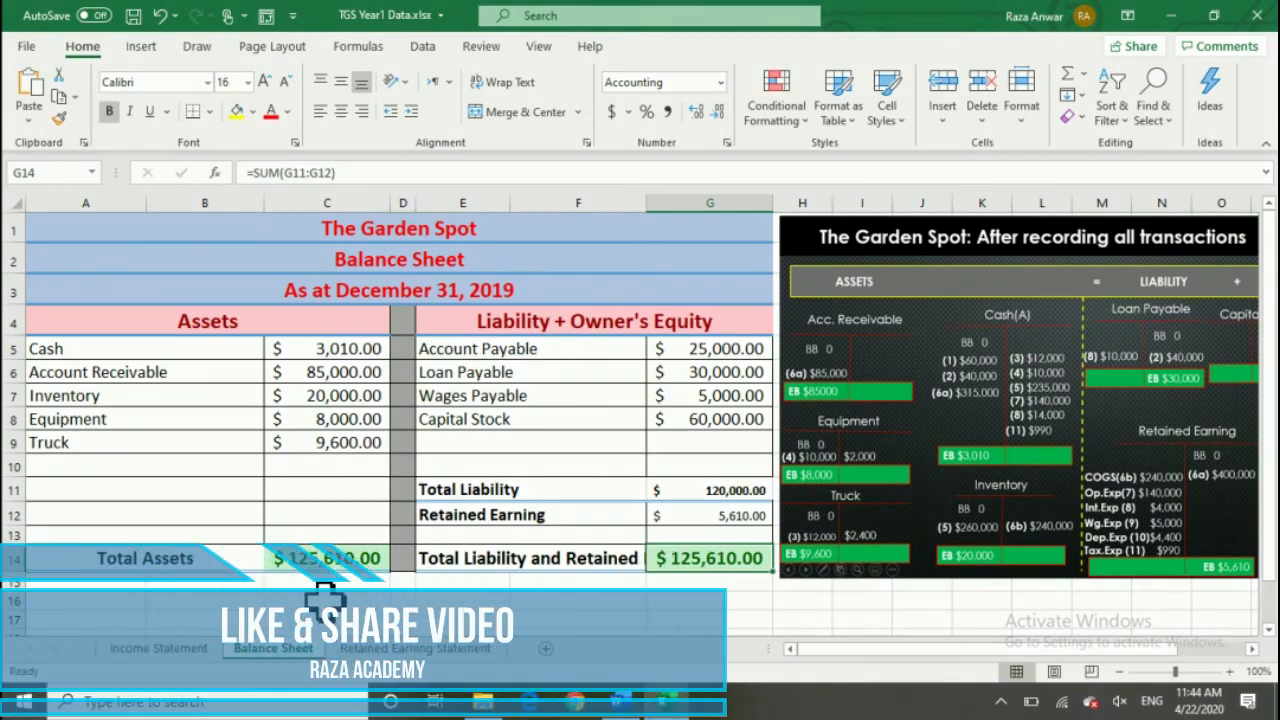
Switch to the FAF Course Outlines document in Word and look through the outline to topics 14 to 16
click(618, 702)
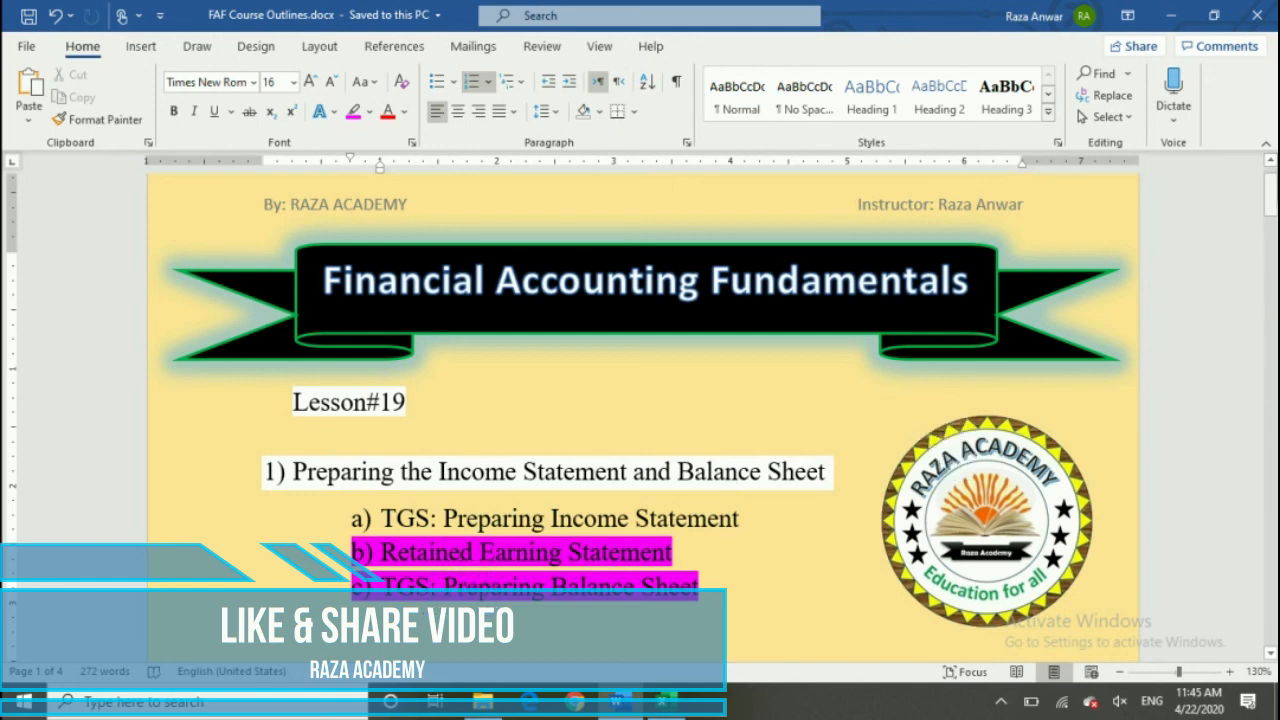
click(1270, 210)
drag(1270, 210, 1273, 472)
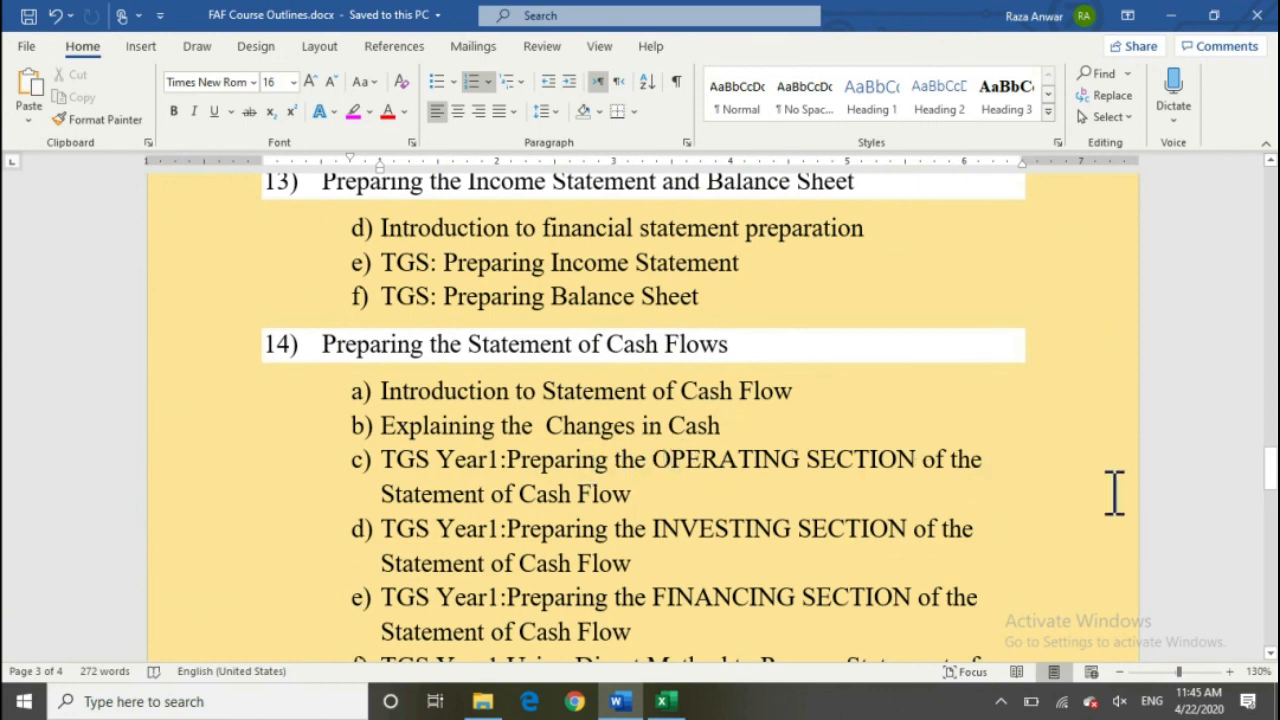
drag(1270, 468, 1270, 502)
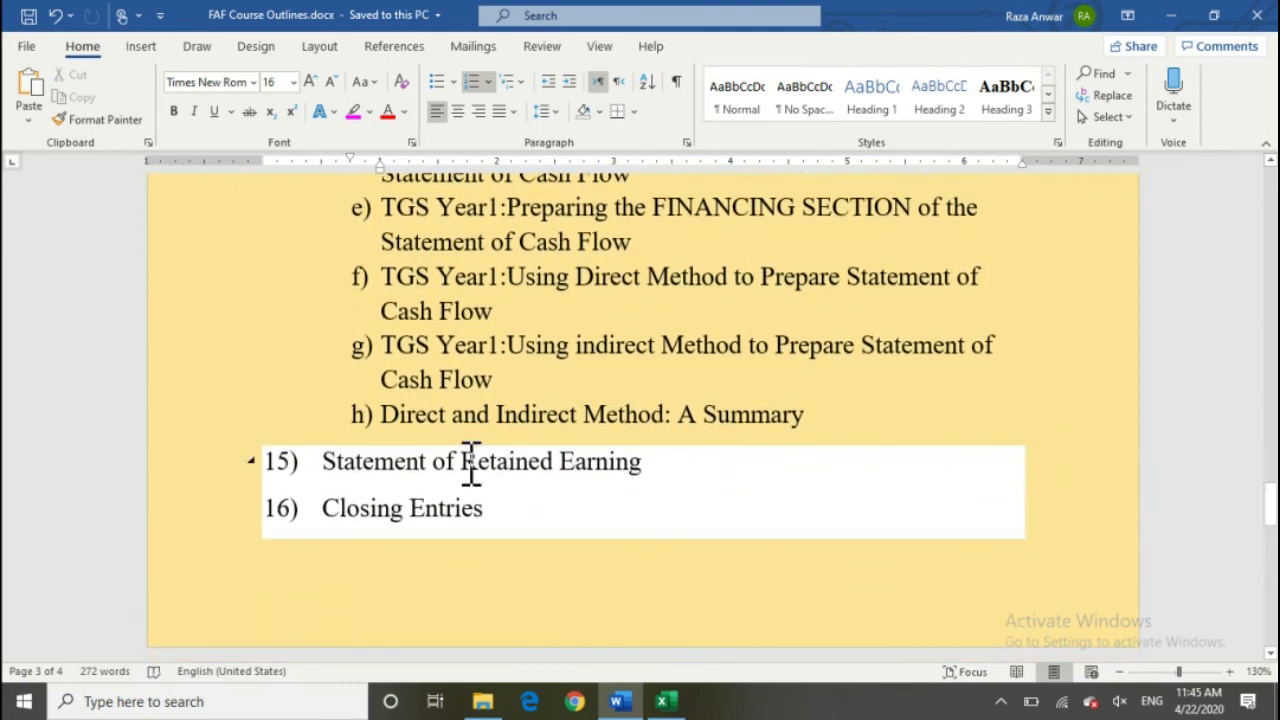